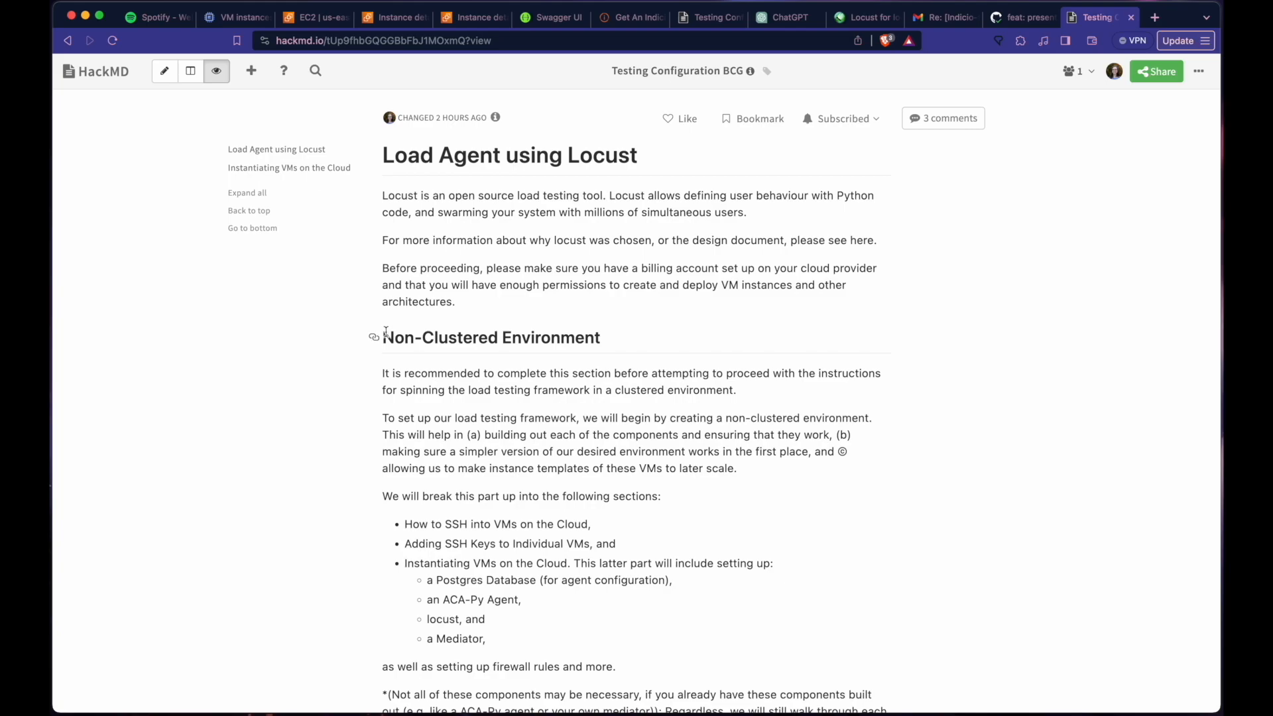
# - Read the introduction to the Non-Clustered Environment section and the background on why Locust was chosen
pyautogui.click(604, 336)
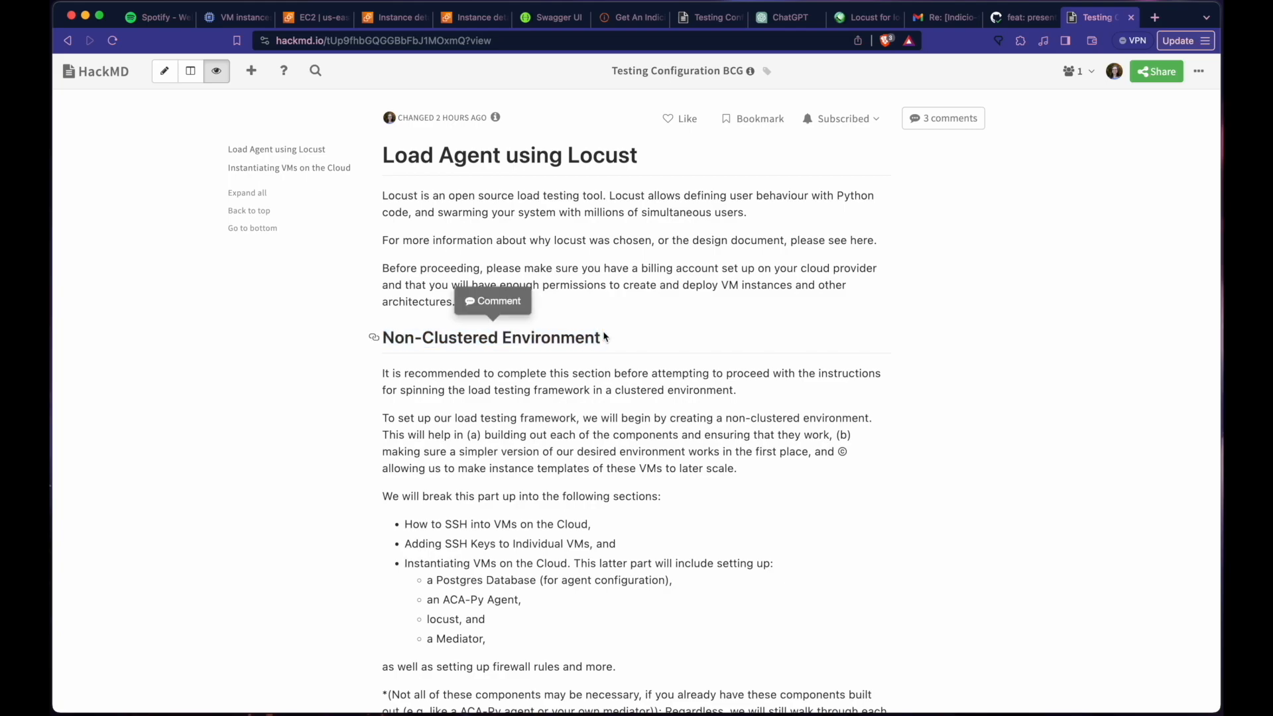
pyautogui.scroll(-2, 604, 336)
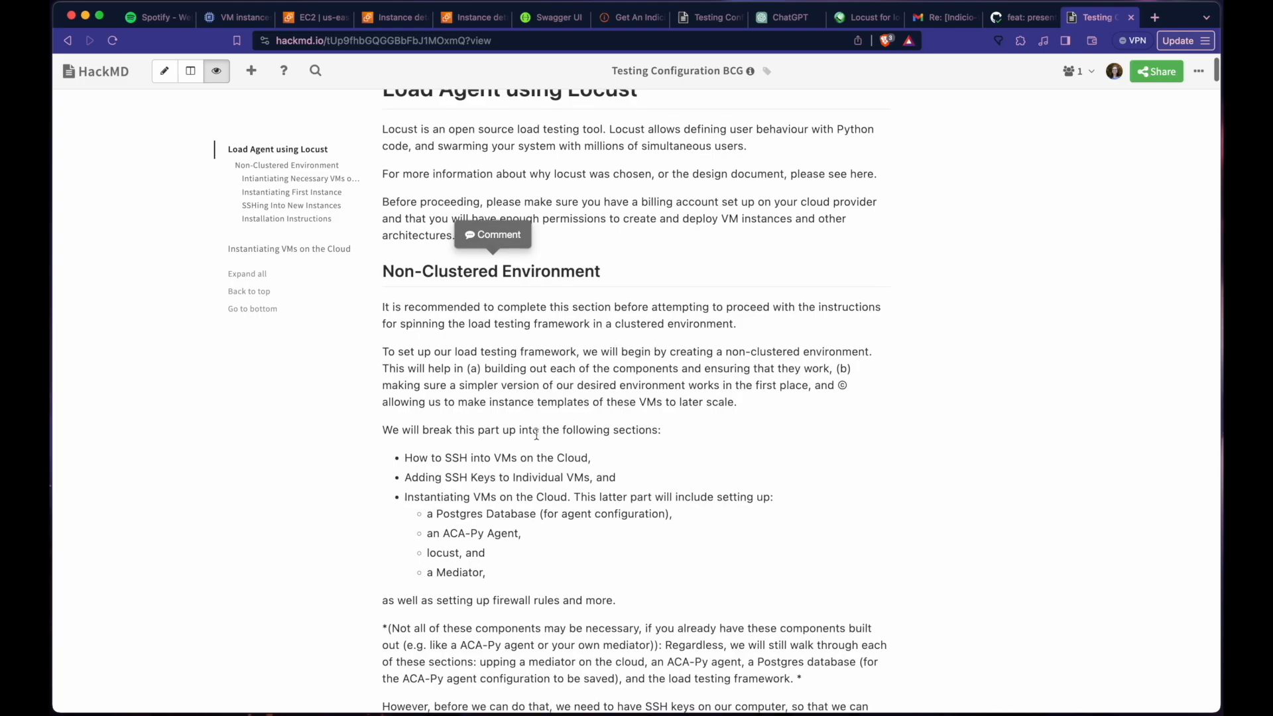
pyautogui.scroll(-1, 597, 397)
pyautogui.scroll(1, 597, 398)
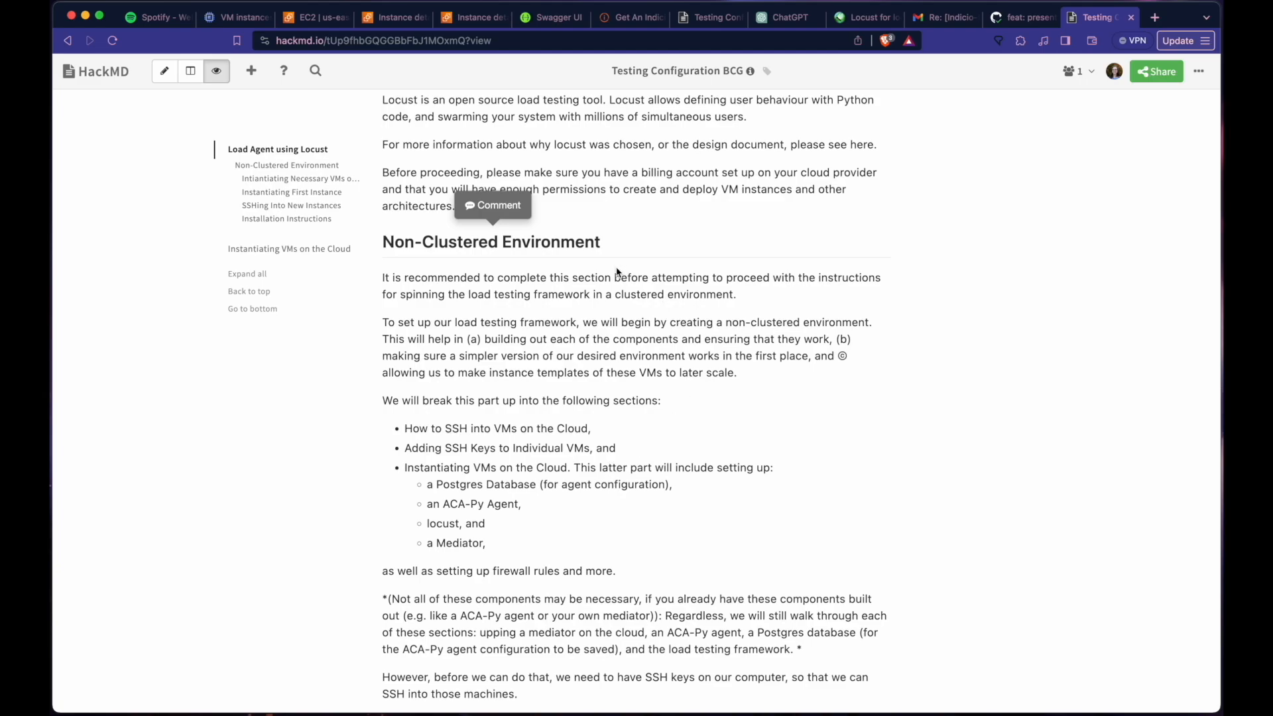
pyautogui.click(521, 39)
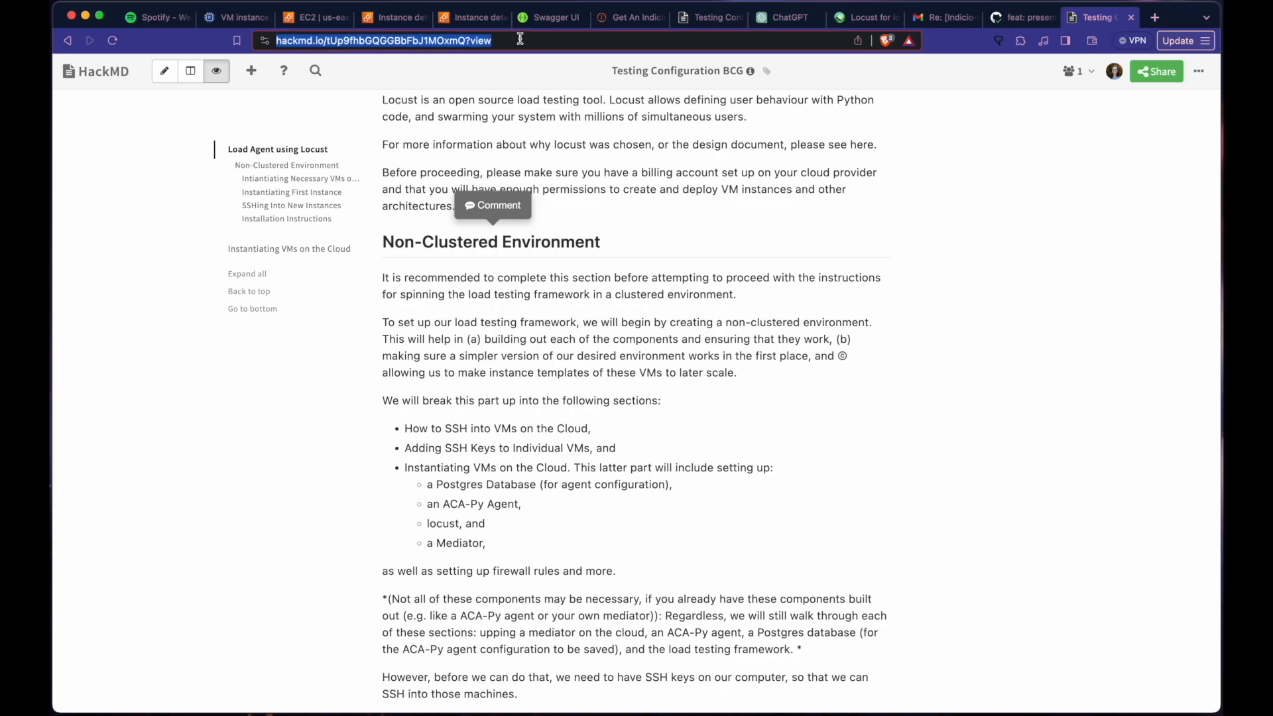
pyautogui.doubleClick(521, 40)
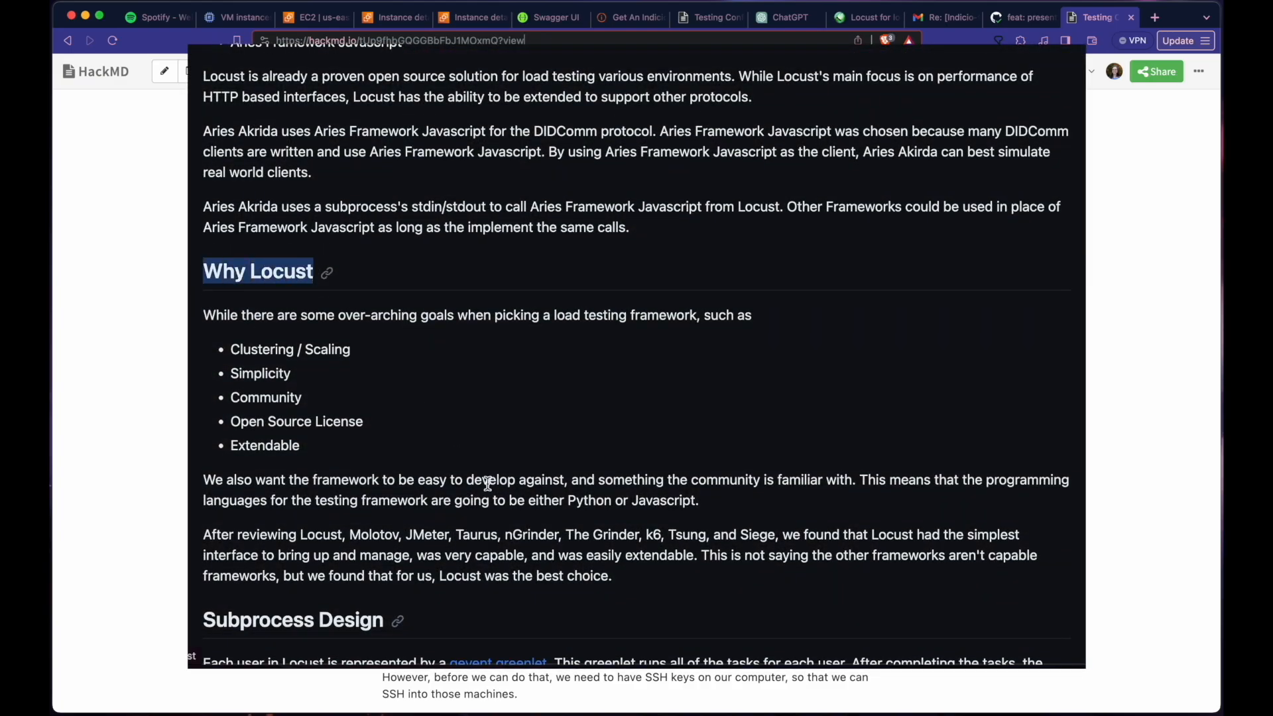
pyautogui.scroll(-5, 488, 482)
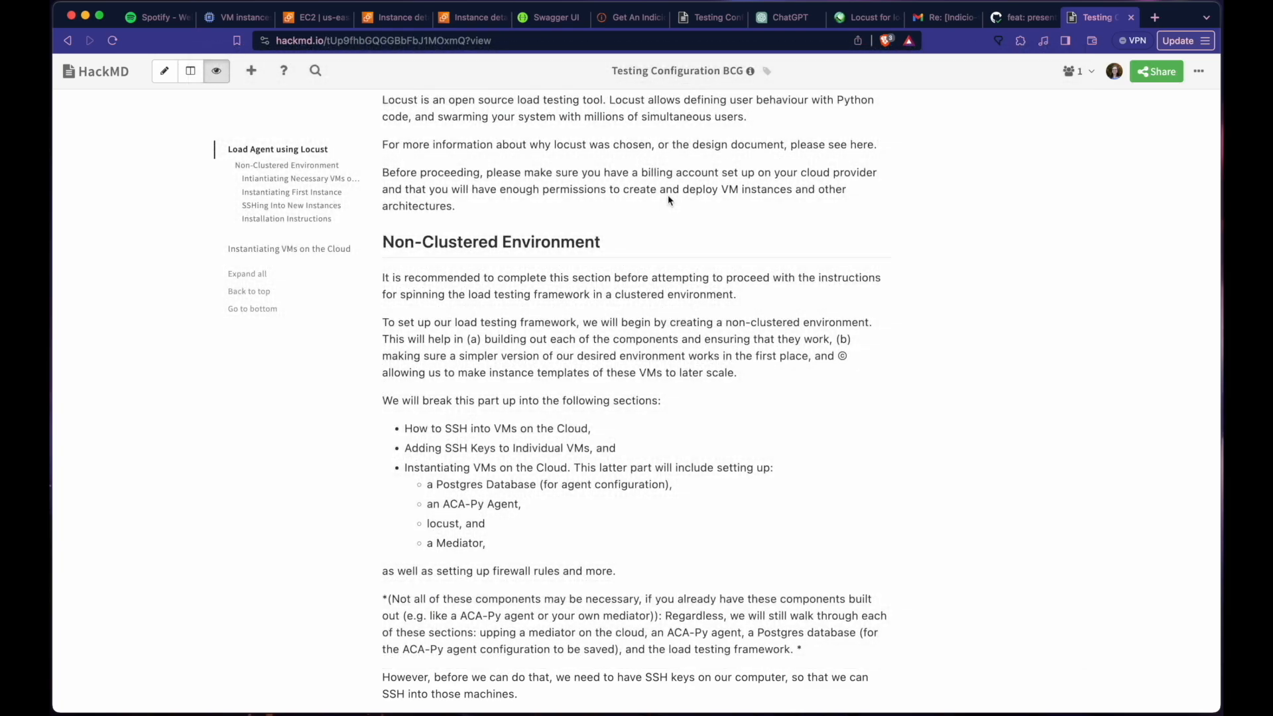
# - Review the list of setup sections, covering SSH into VMs, adding SSH keys and instantiating VMs on the cloud
pyautogui.moveTo(405, 428); pyautogui.dragTo(601, 430)
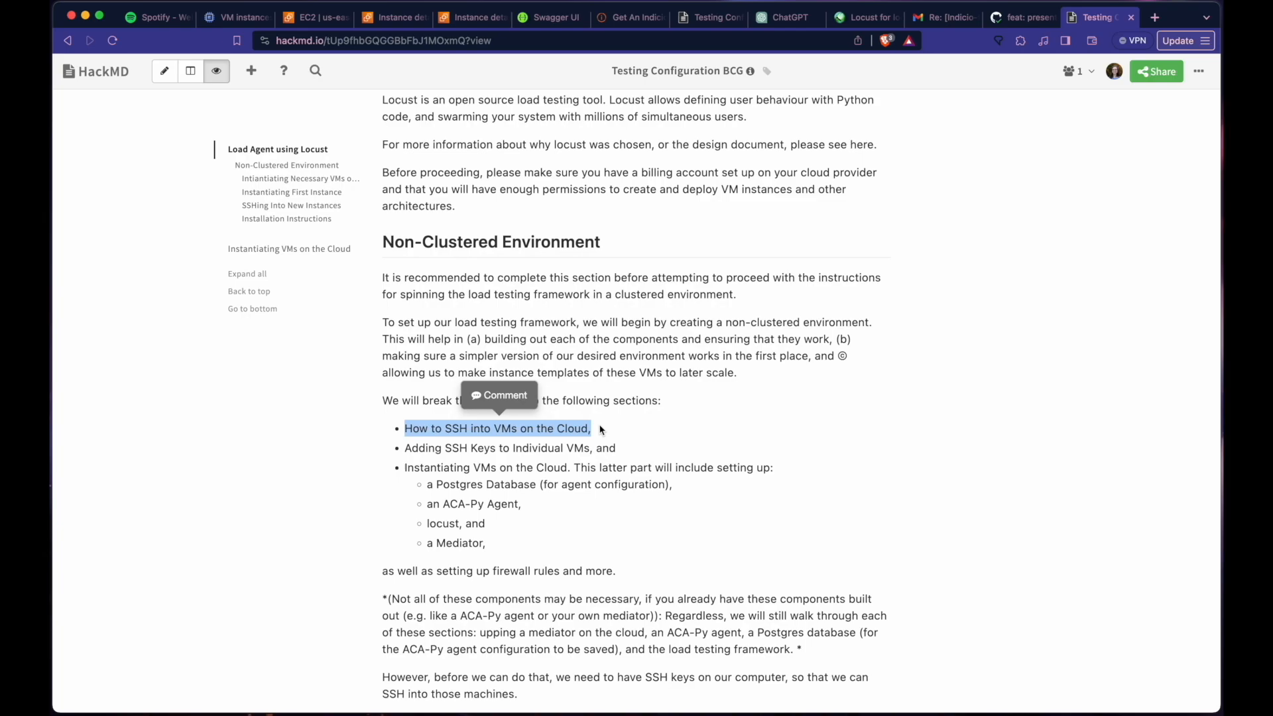
pyautogui.click(600, 429)
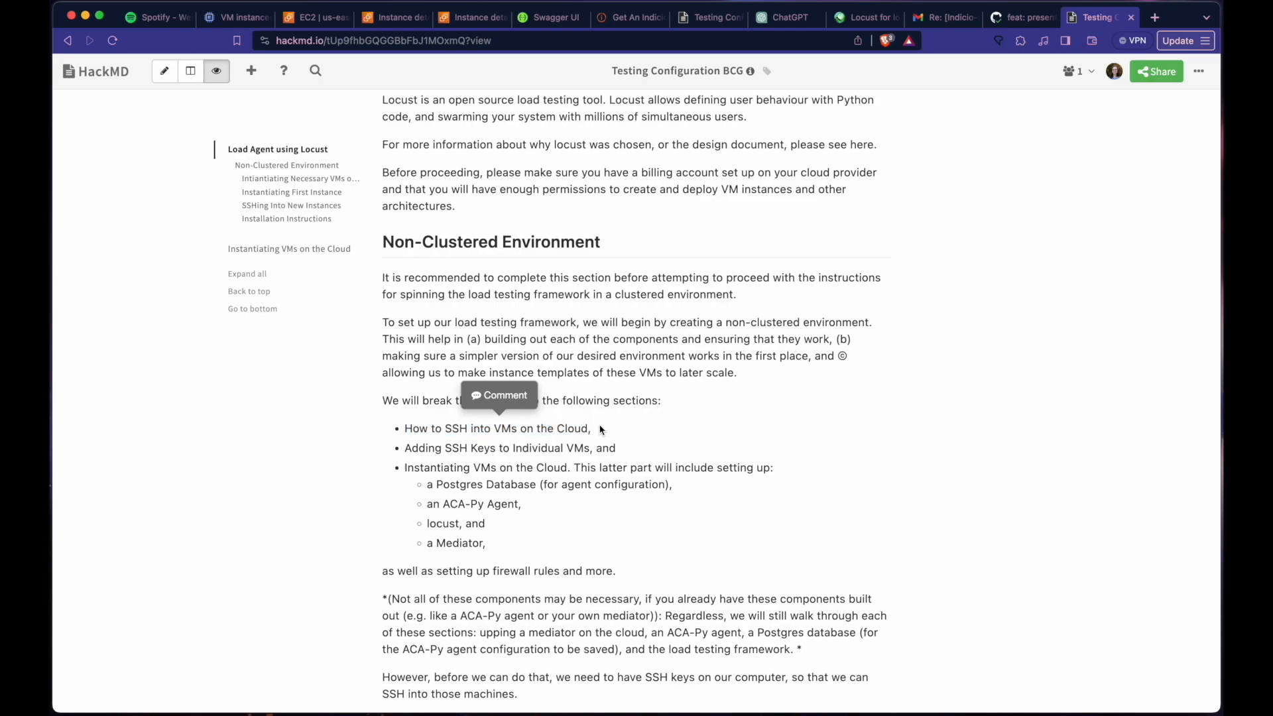
pyautogui.scroll(-1, 600, 430)
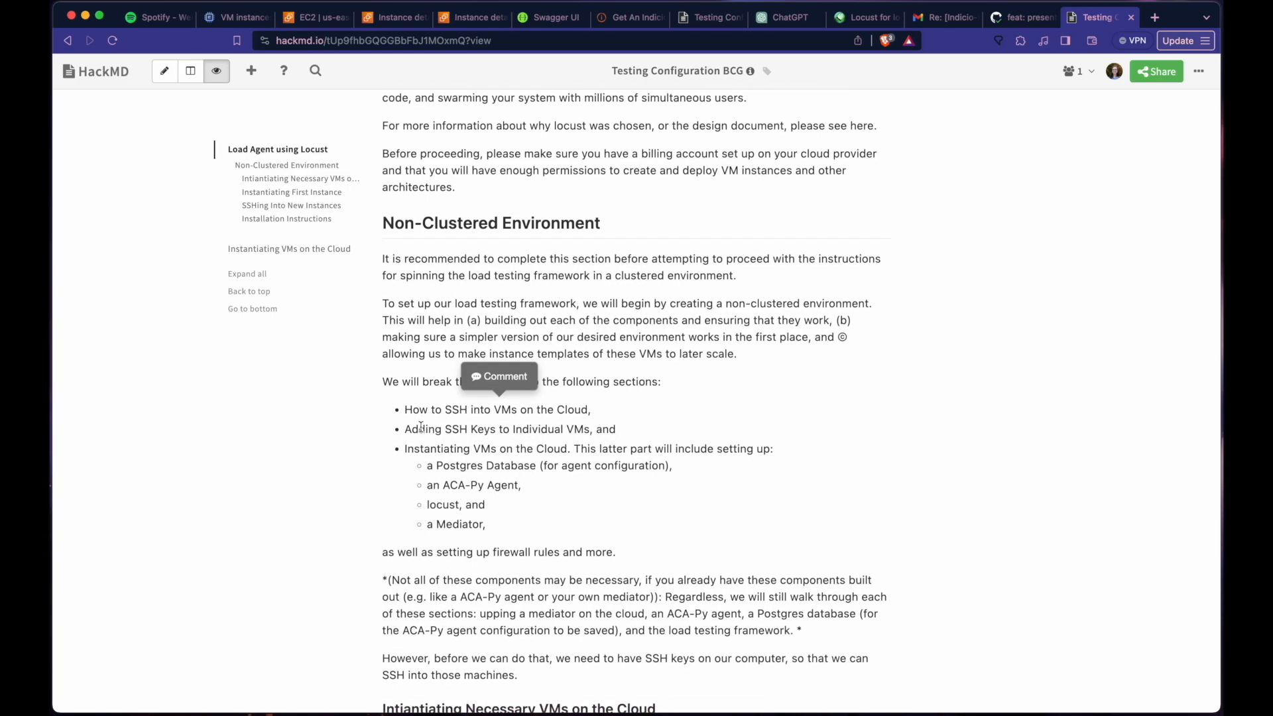
pyautogui.moveTo(403, 431); pyautogui.dragTo(588, 429)
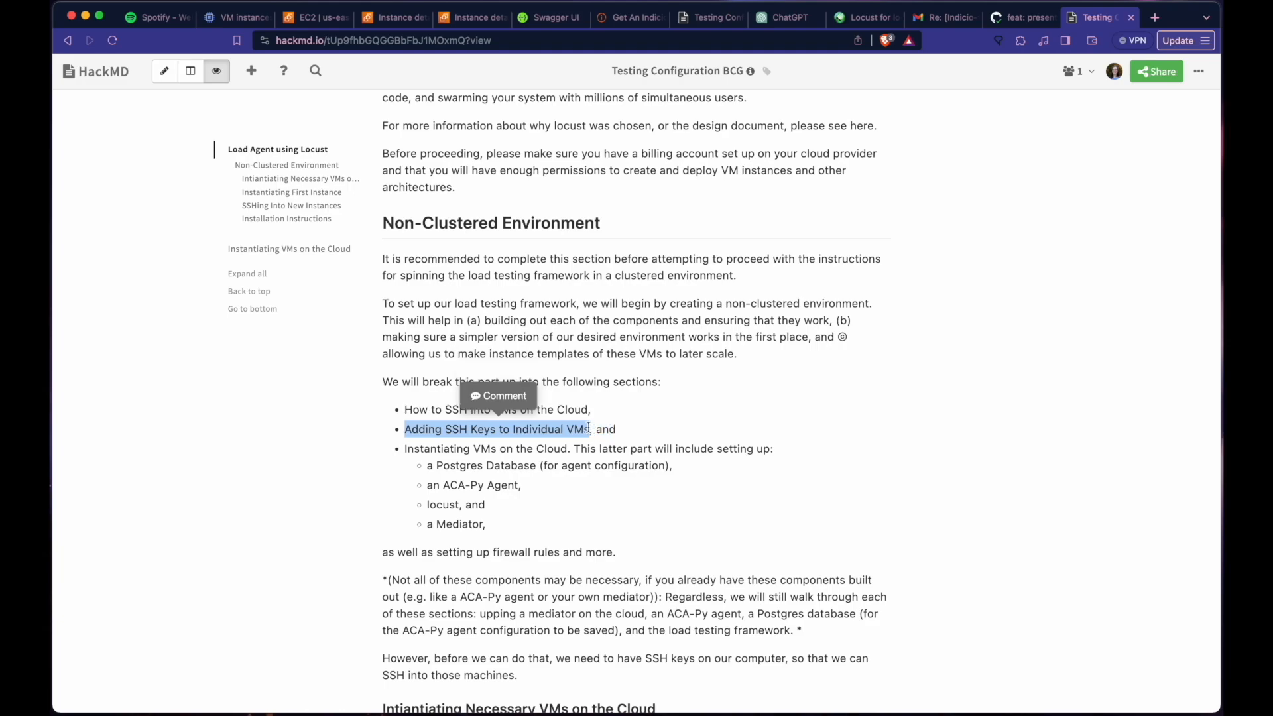
pyautogui.click(665, 435)
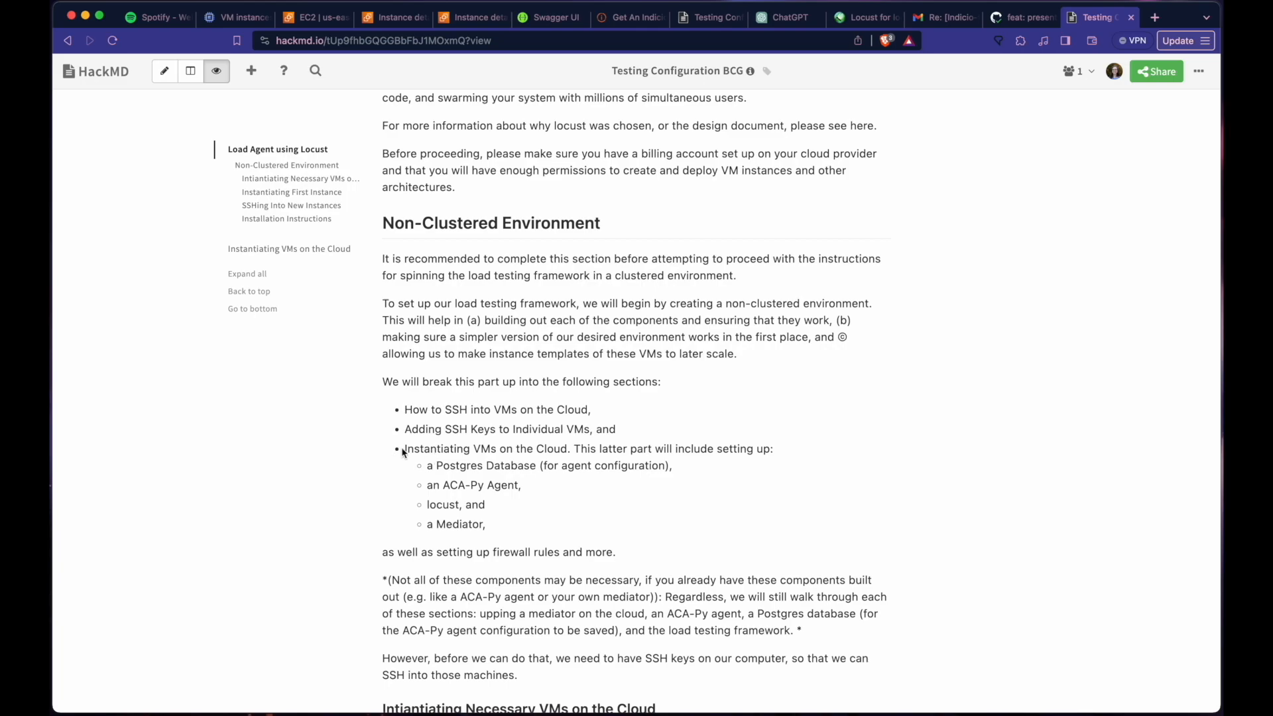
pyautogui.moveTo(405, 448); pyautogui.dragTo(570, 447)
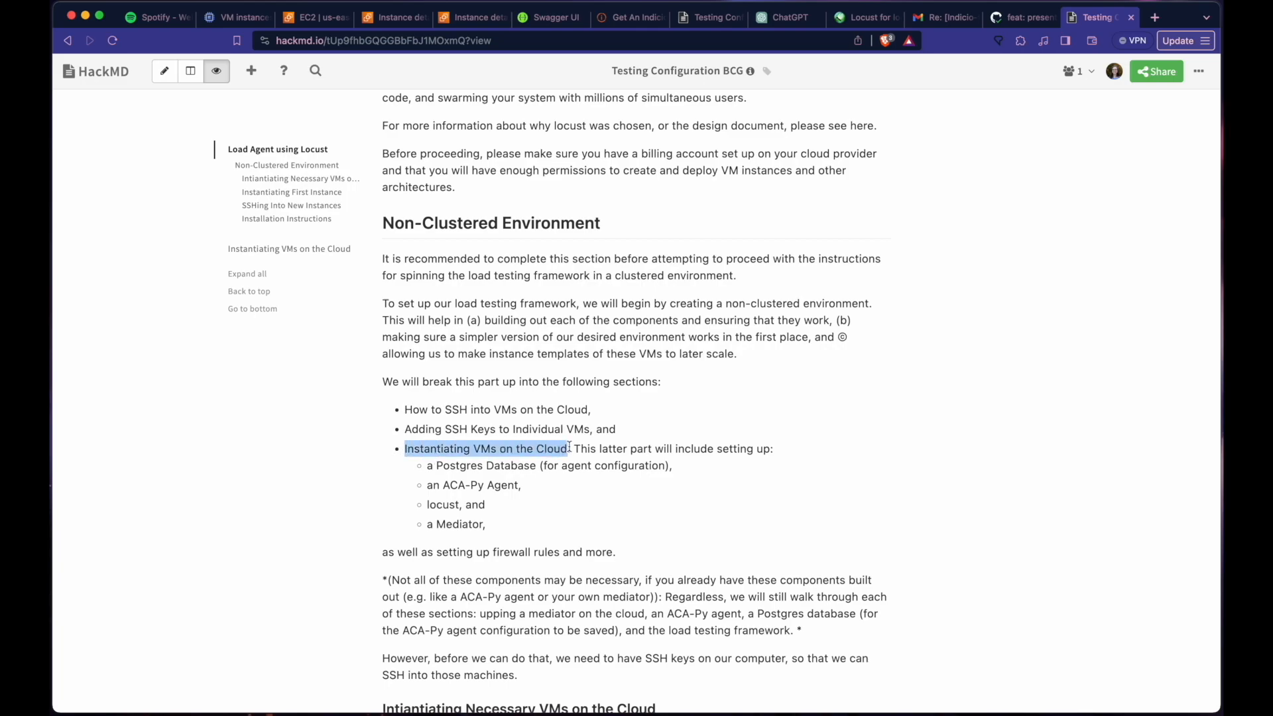
pyautogui.click(646, 462)
pyautogui.moveTo(471, 461); pyautogui.dragTo(500, 462)
pyautogui.click(500, 462)
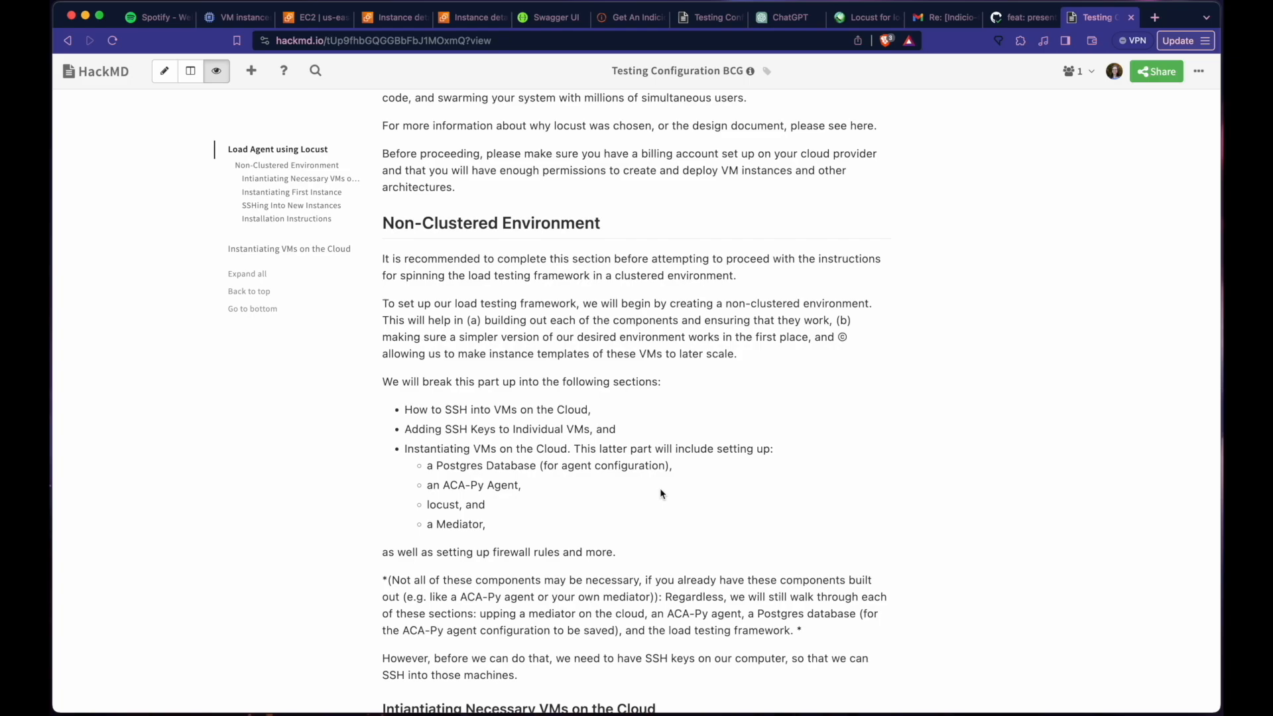
pyautogui.scroll(-1, 660, 494)
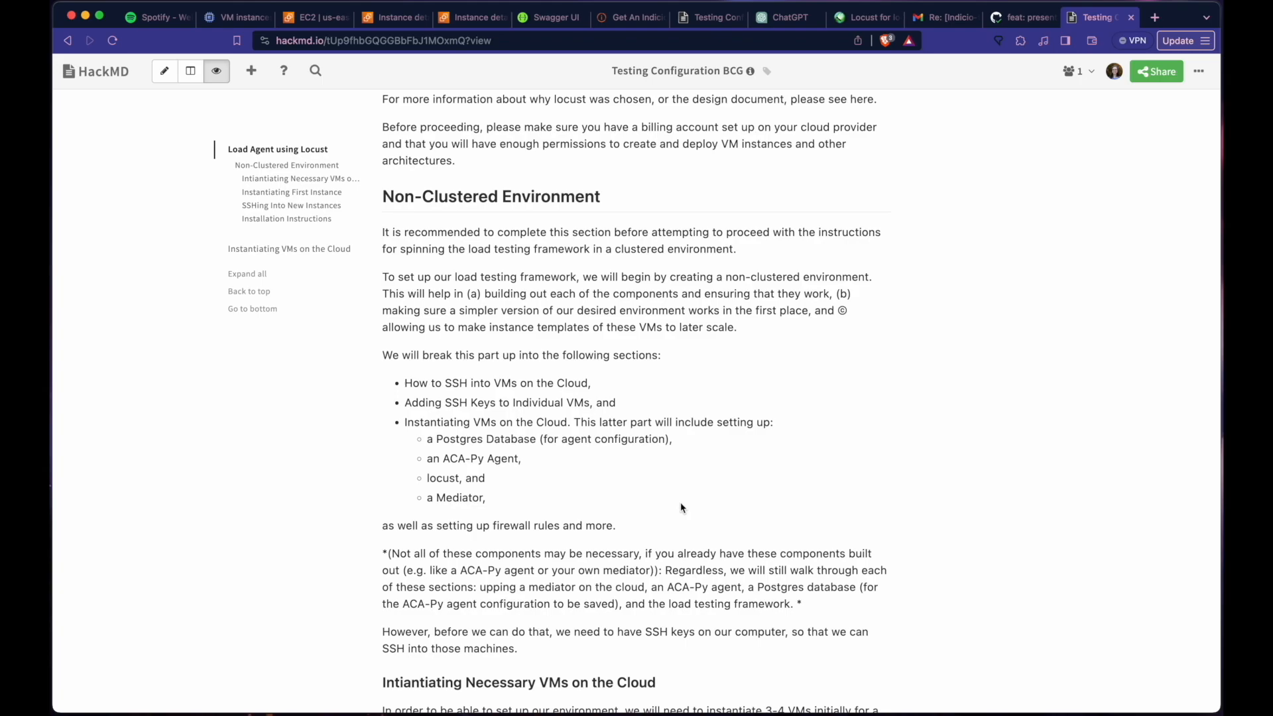
# - Read the VM instantiation instructions, including the locust disk size note and the AWS login and permission requirements
pyautogui.scroll(-5, 681, 507)
pyautogui.scroll(-1, 700, 527)
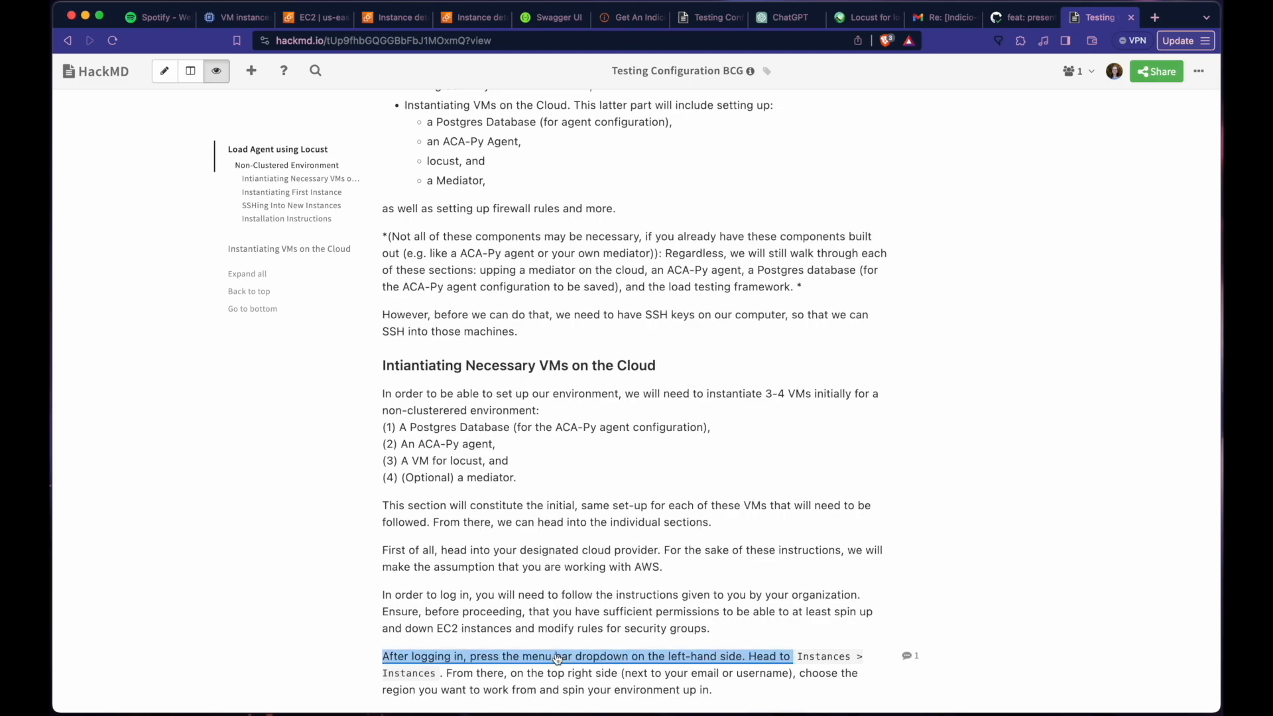
pyautogui.scroll(-3, 557, 658)
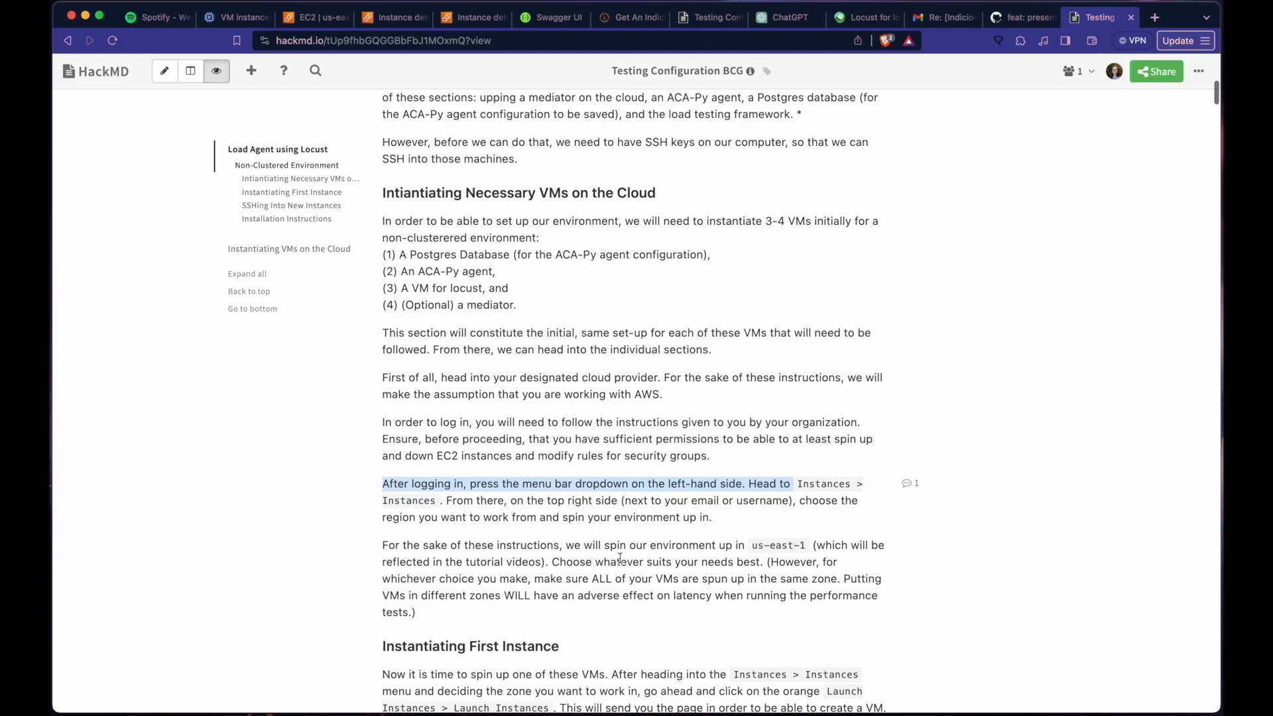
pyautogui.scroll(-9, 620, 559)
pyautogui.moveTo(383, 448); pyautogui.dragTo(685, 505)
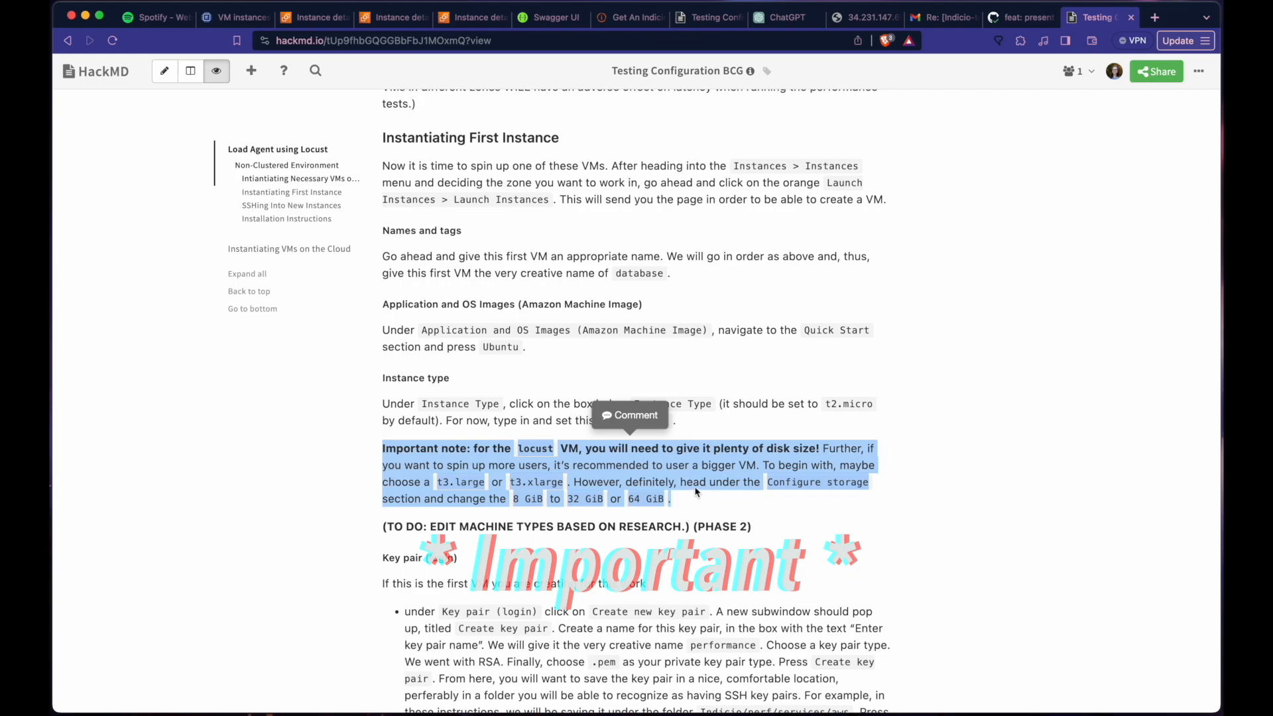
pyautogui.click(723, 501)
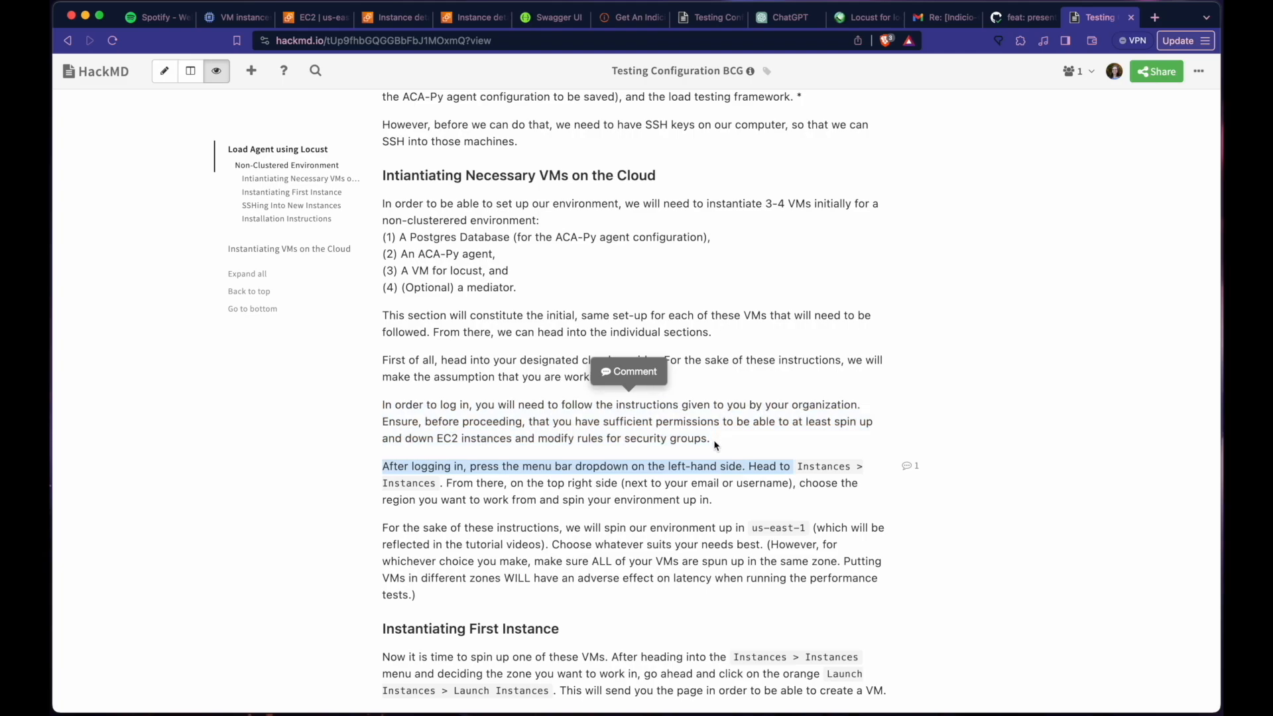
pyautogui.moveTo(713, 439); pyautogui.dragTo(383, 406)
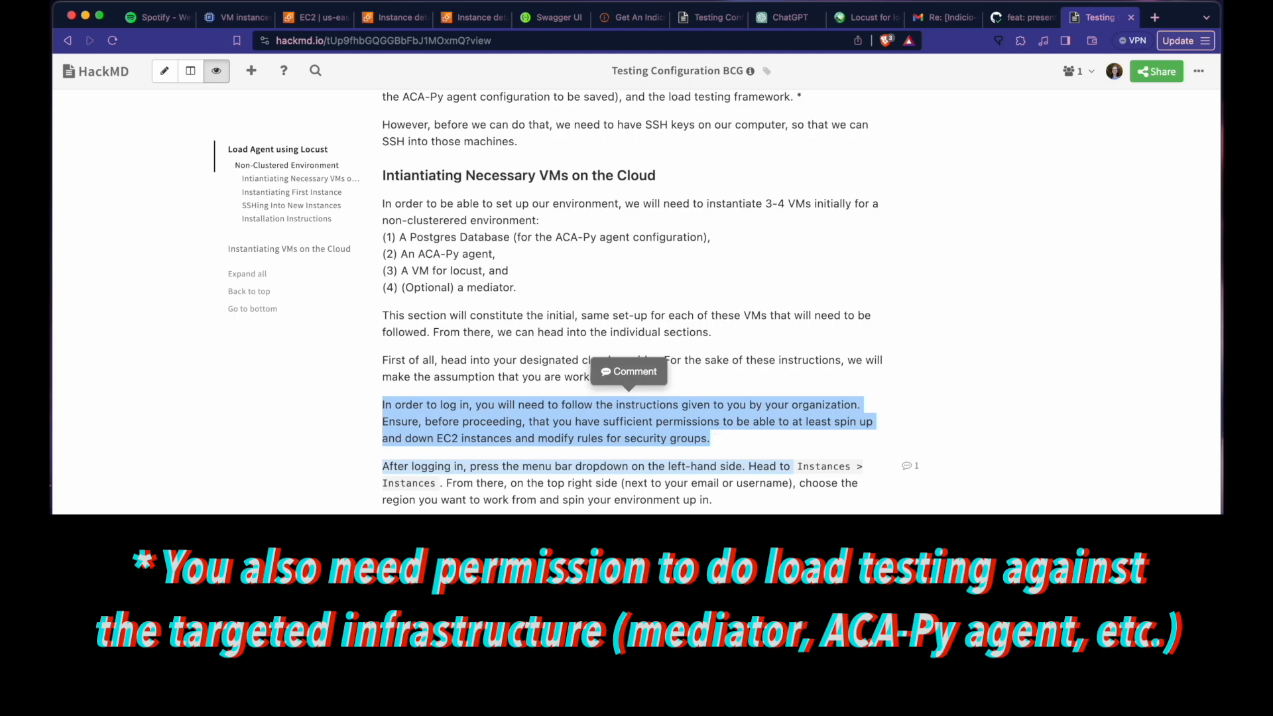
pyautogui.scroll(-2, 704, 511)
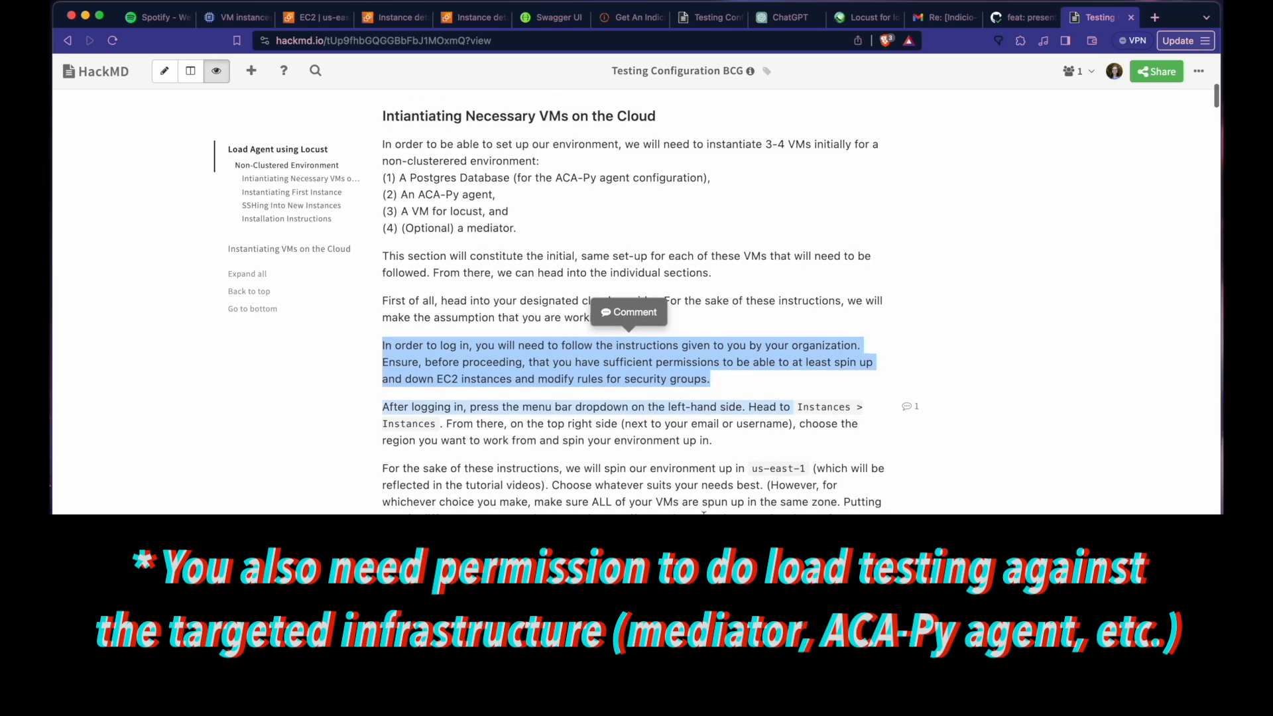
pyautogui.click(703, 512)
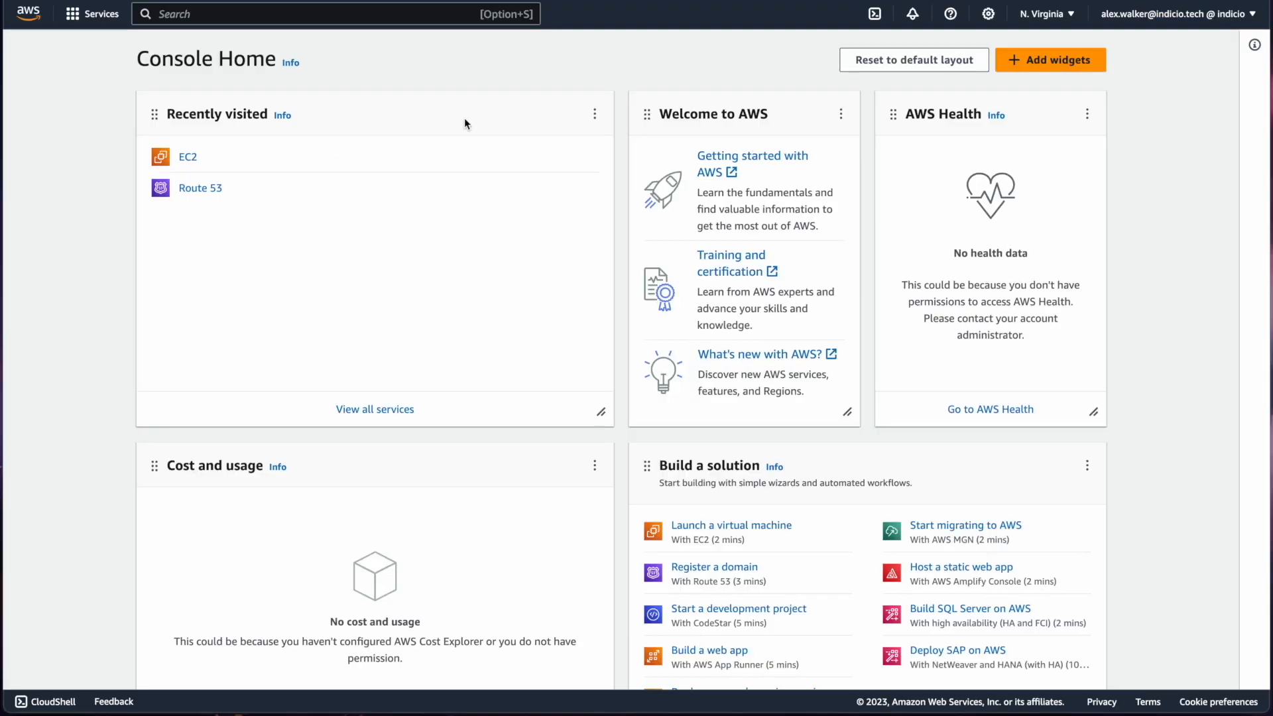
# - Switch to the AWS console and open the list of EC2 instances
pyautogui.click(185, 159)
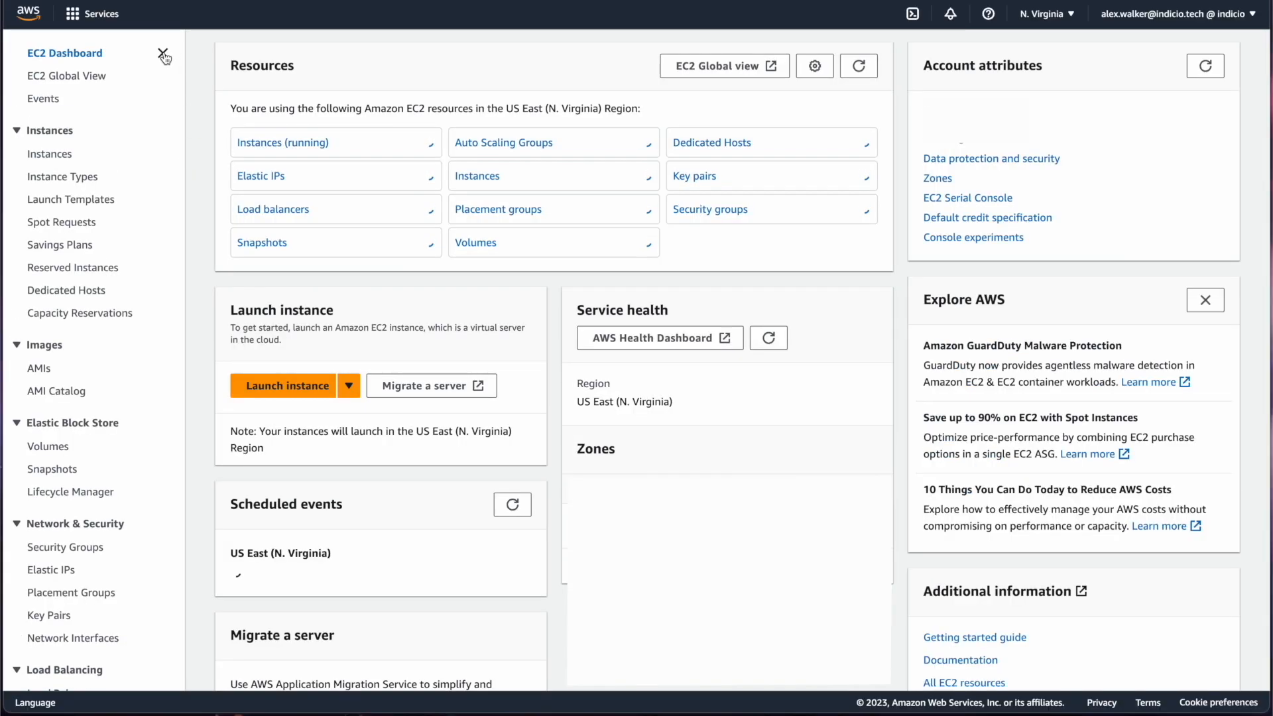
pyautogui.click(163, 52)
pyautogui.click(19, 46)
pyautogui.click(164, 50)
pyautogui.click(17, 44)
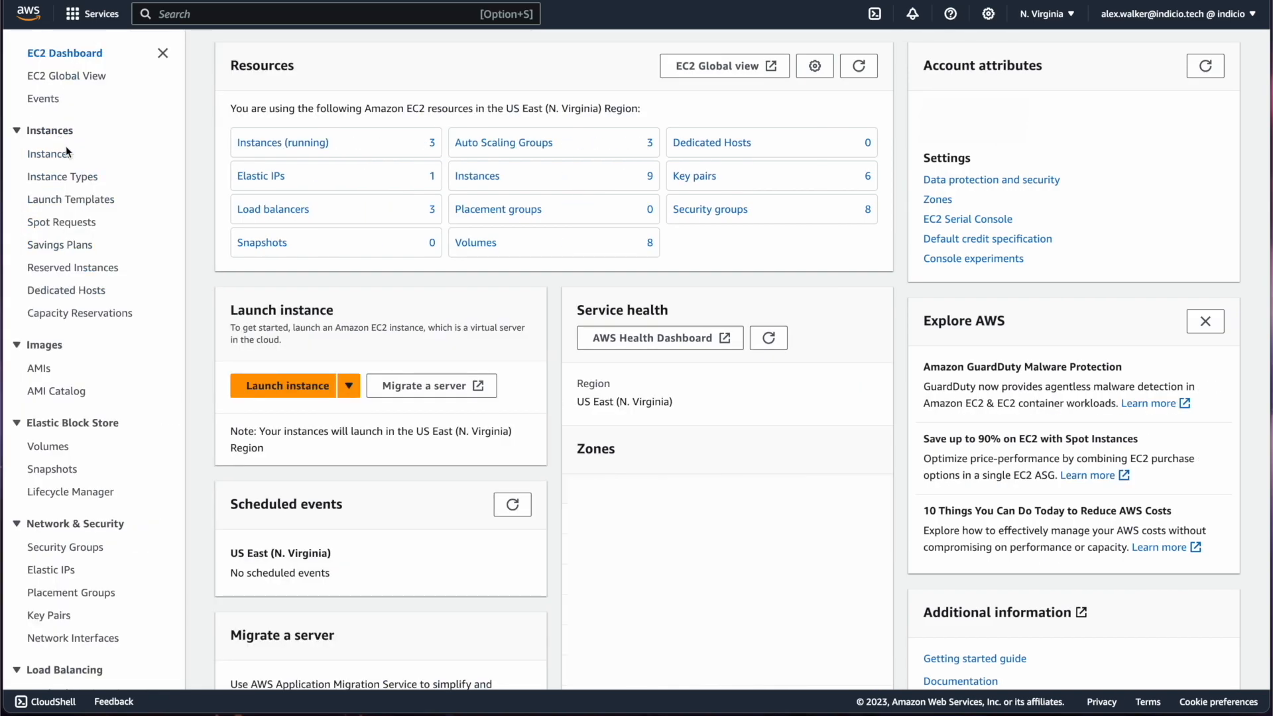
pyautogui.click(49, 154)
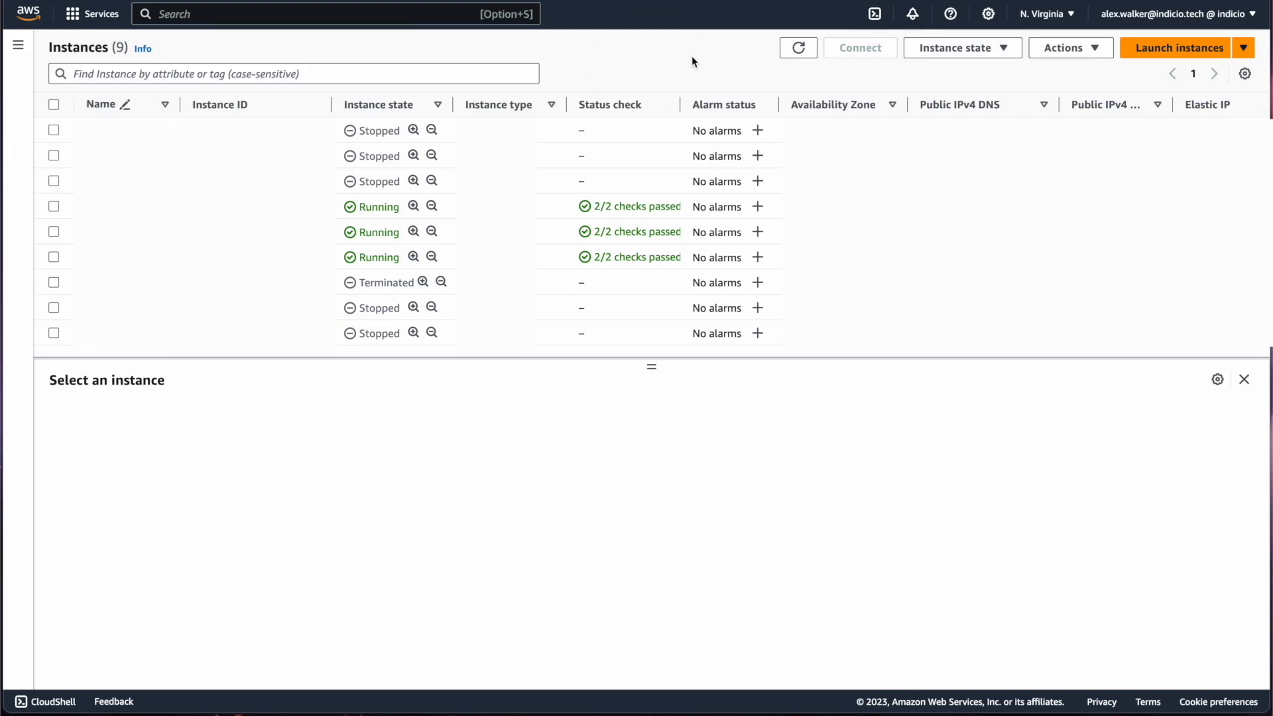
# - Check the available AWS regions, keep US East (N. Virginia), and start launching a new instance
pyautogui.click(1059, 16)
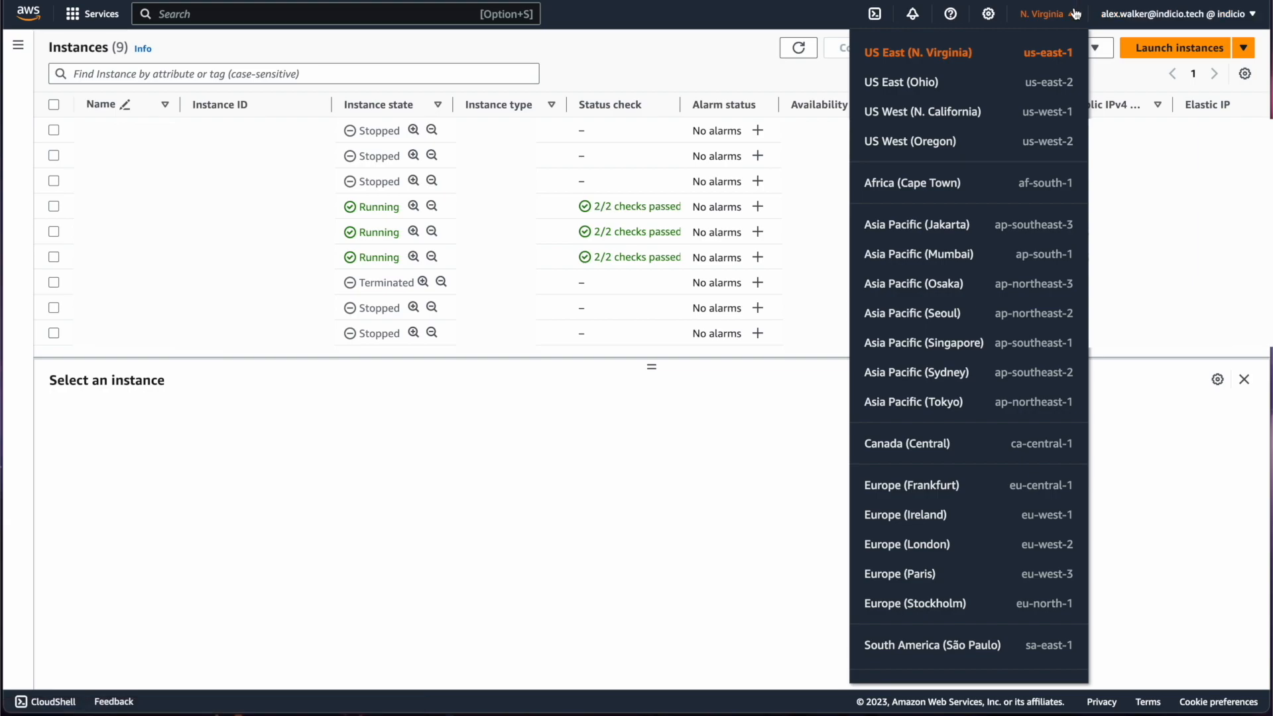
pyautogui.click(1074, 15)
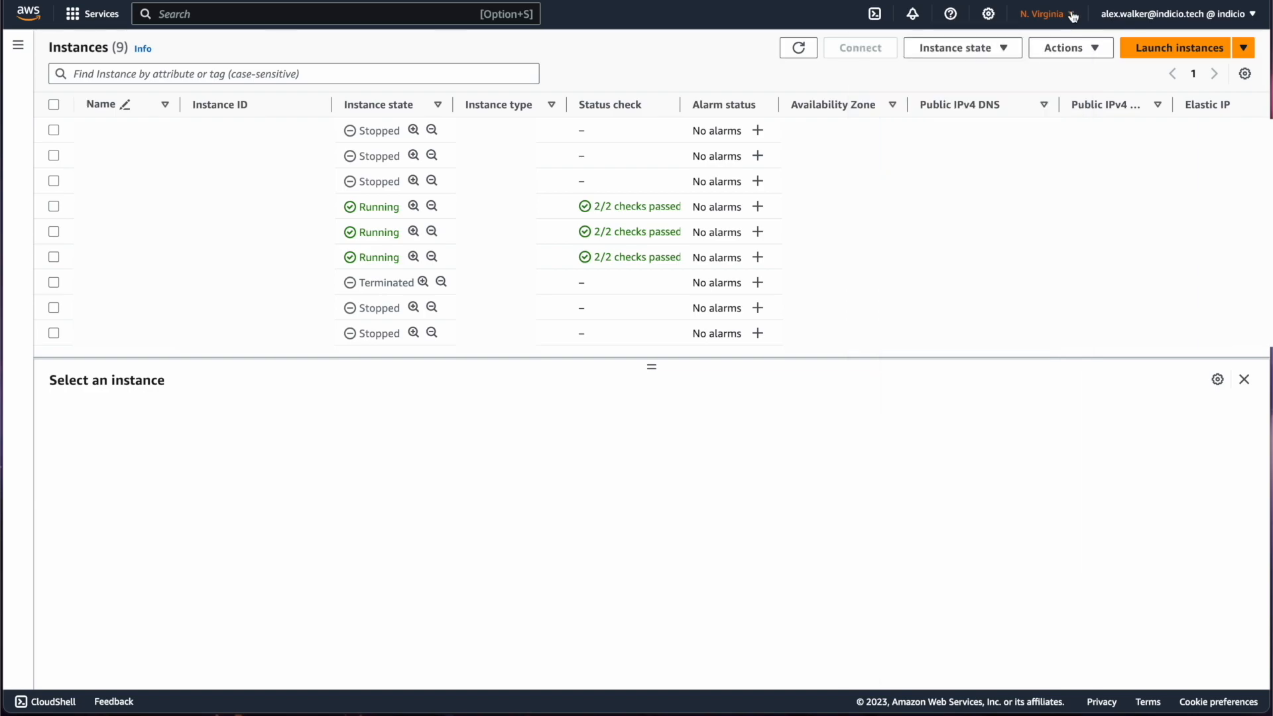
pyautogui.click(1244, 51)
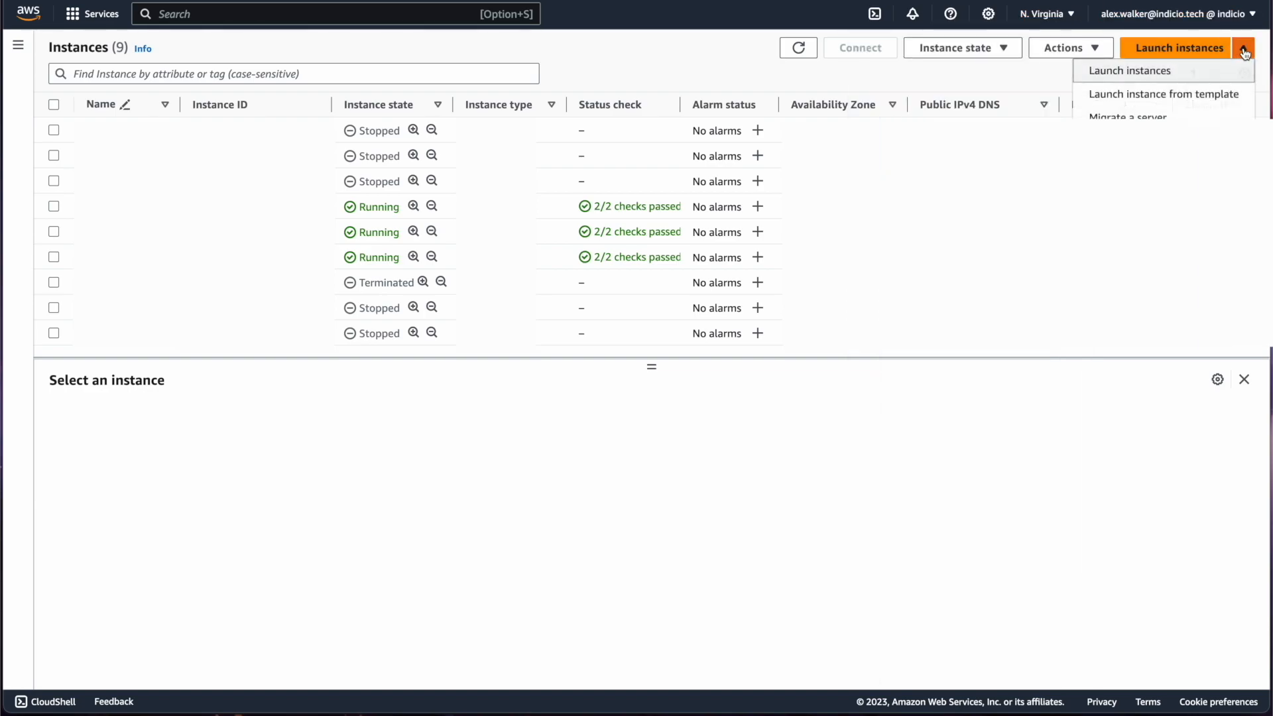
pyautogui.click(1166, 73)
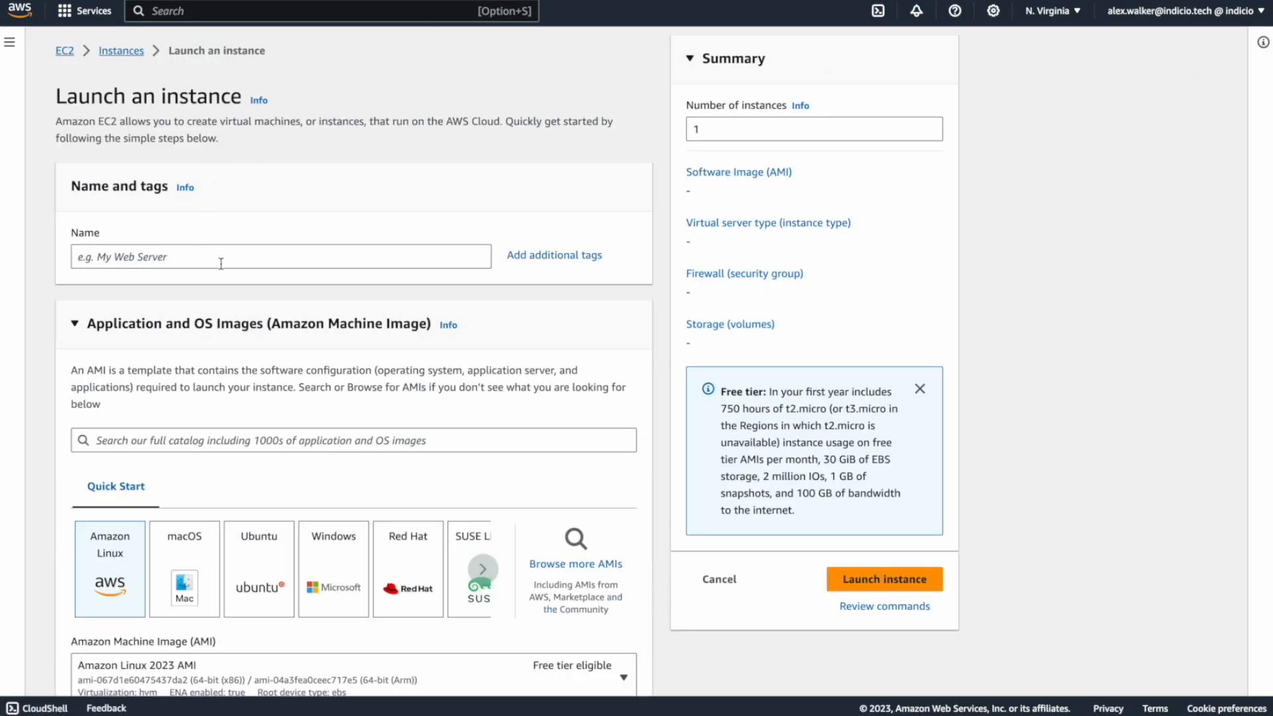
# - Name the new instance database
pyautogui.scroll(-1, 230, 388)
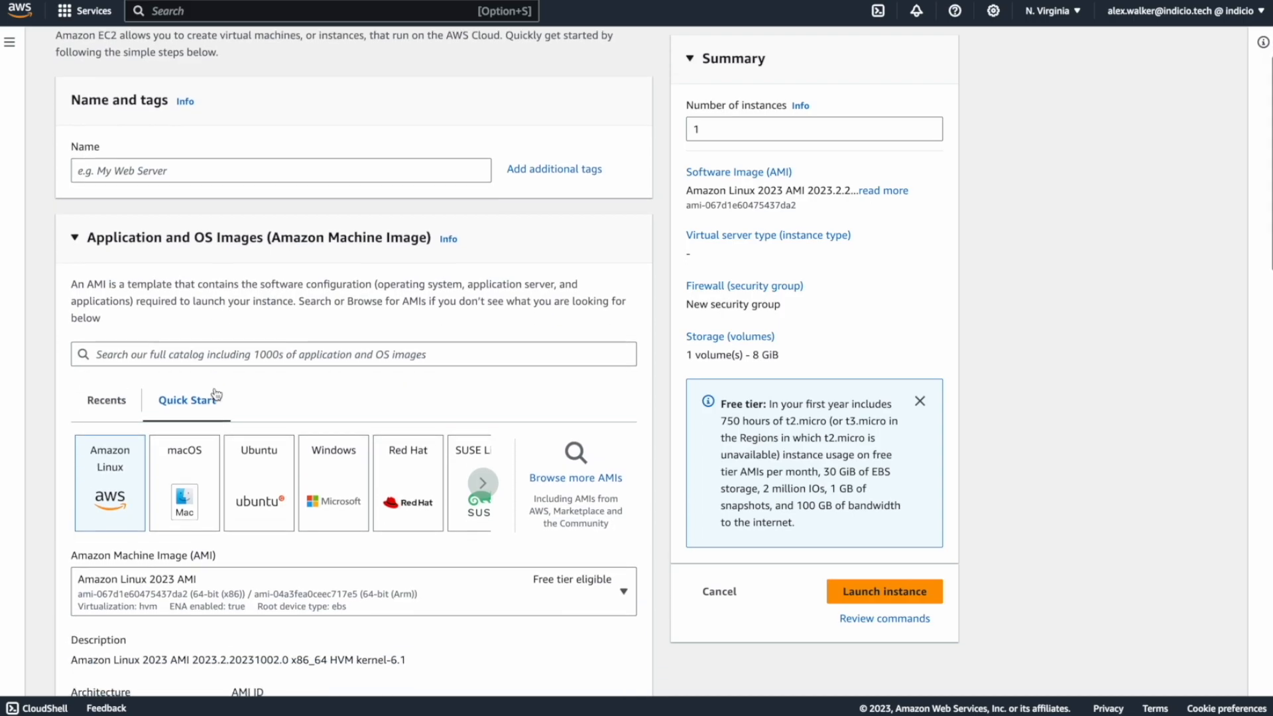
pyautogui.click(152, 162)
pyautogui.write('posr')
pyautogui.press('BackSpace')
pyautogui.press('BackSpace')
pyautogui.press('BackSpace')
pyautogui.press('BackSpace')
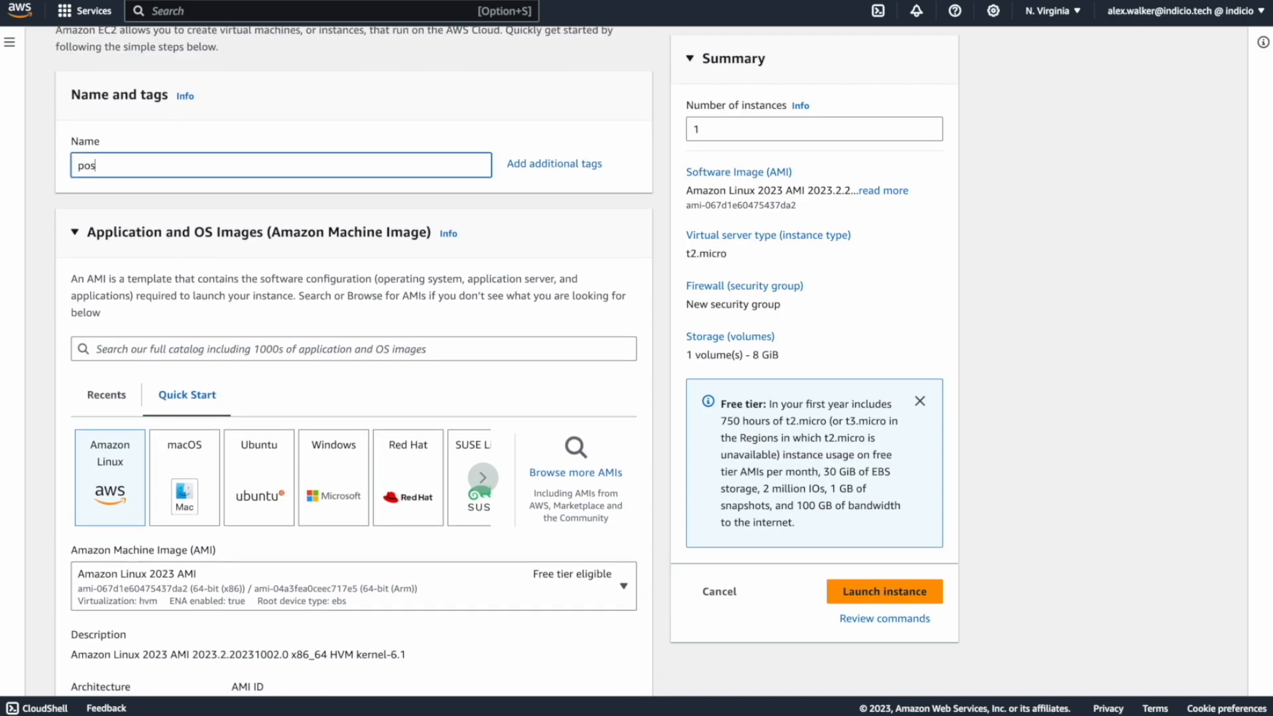
pyautogui.write('db')
pyautogui.press('BackSpace')
pyautogui.write('atabase')
pyautogui.click(178, 296)
# - Choose Ubuntu as the quick-start machine image for the instance
pyautogui.scroll(-3, 179, 318)
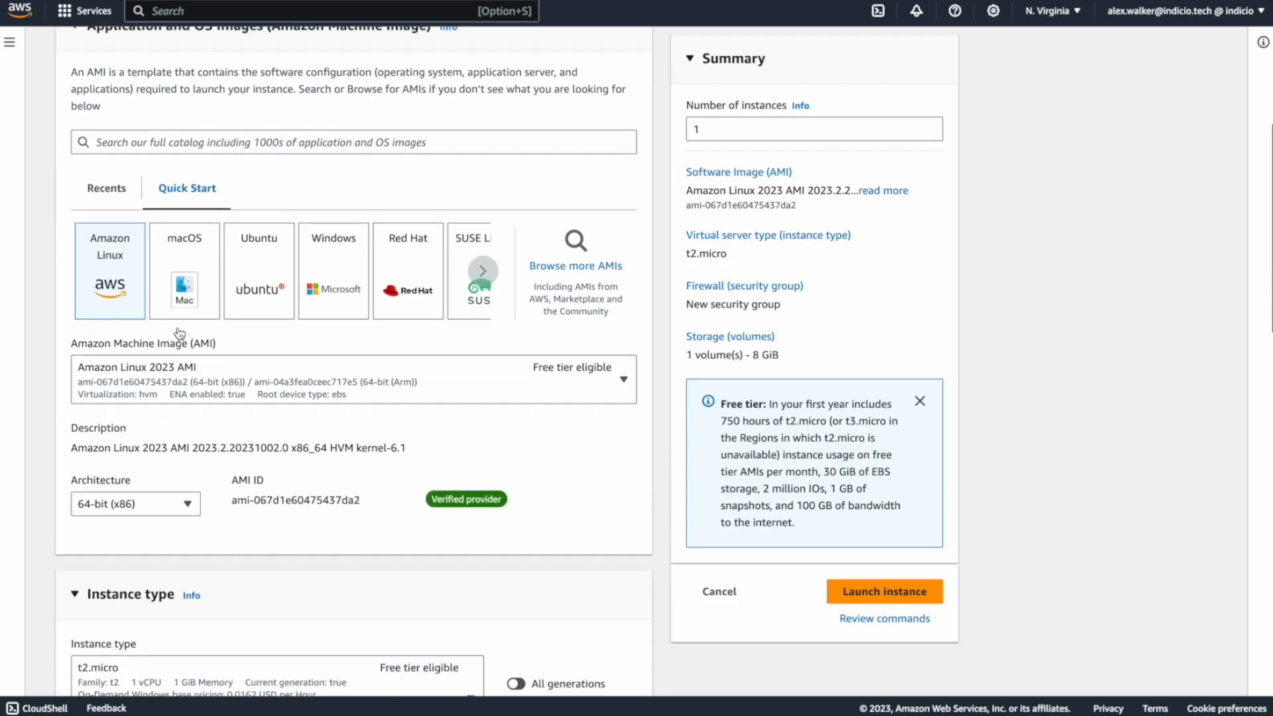
pyautogui.click(257, 281)
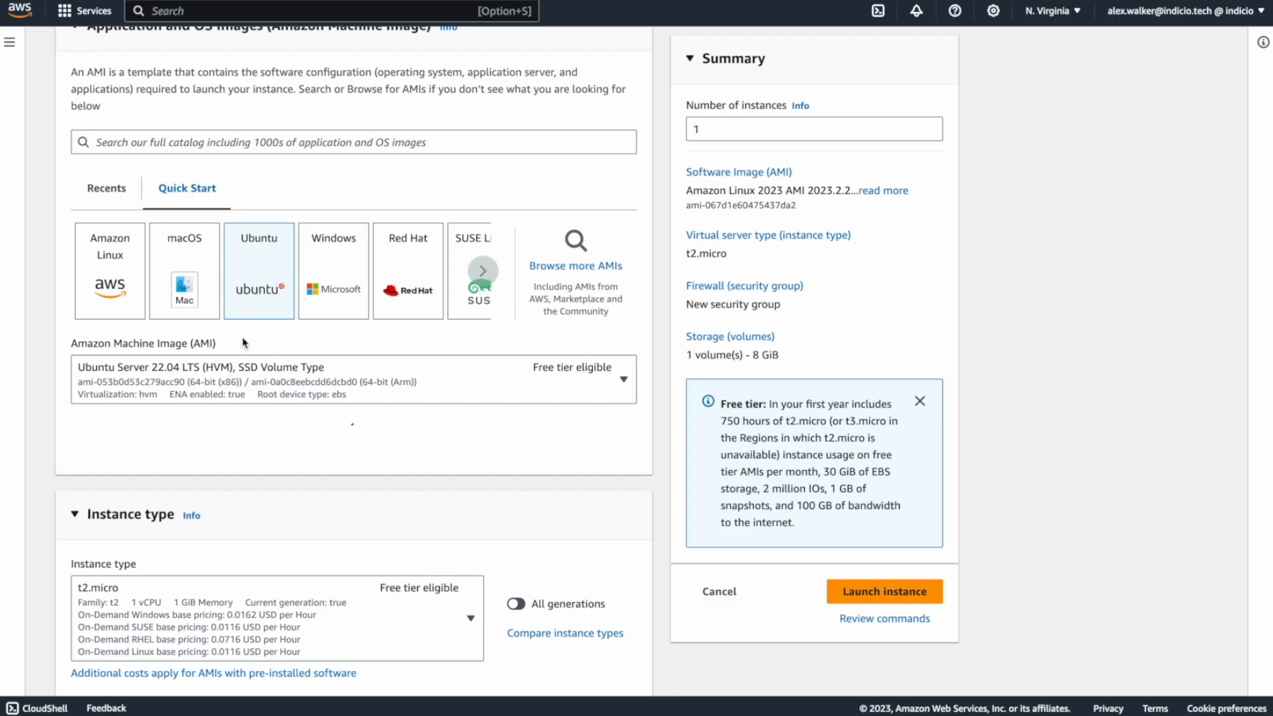
# - Set the instance type to t3a.small
pyautogui.scroll(-4, 243, 343)
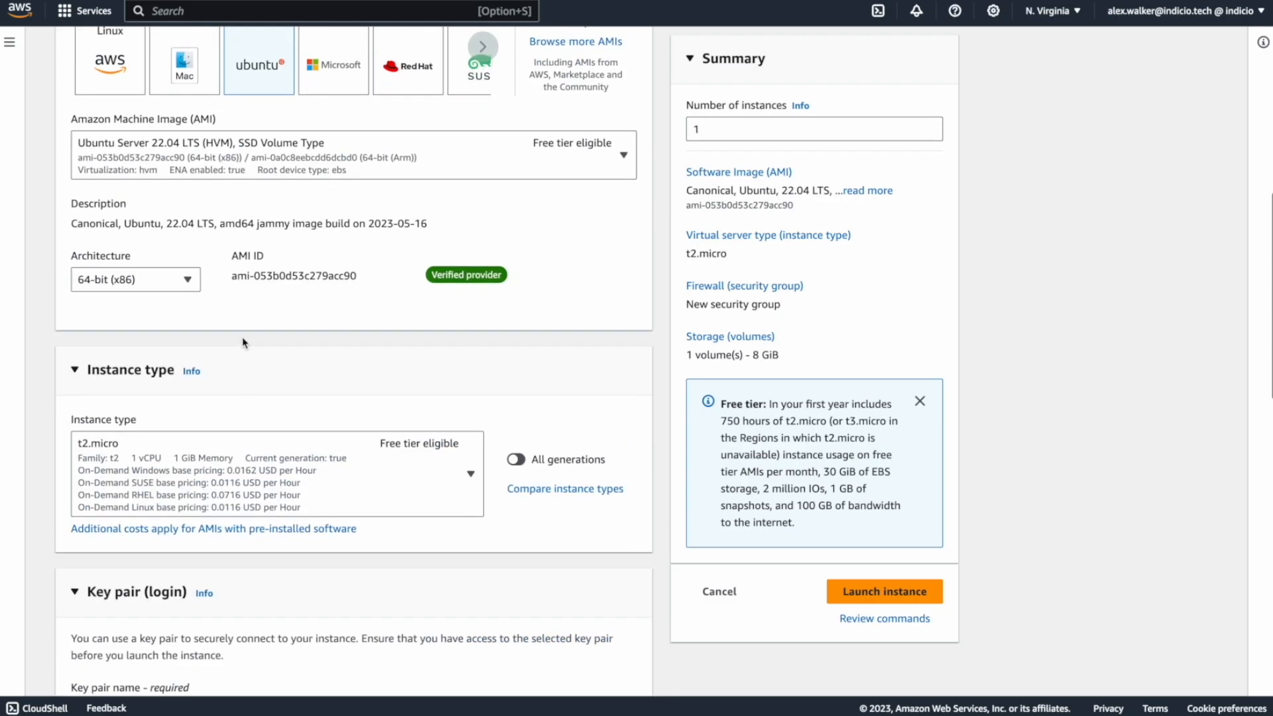
pyautogui.click(171, 439)
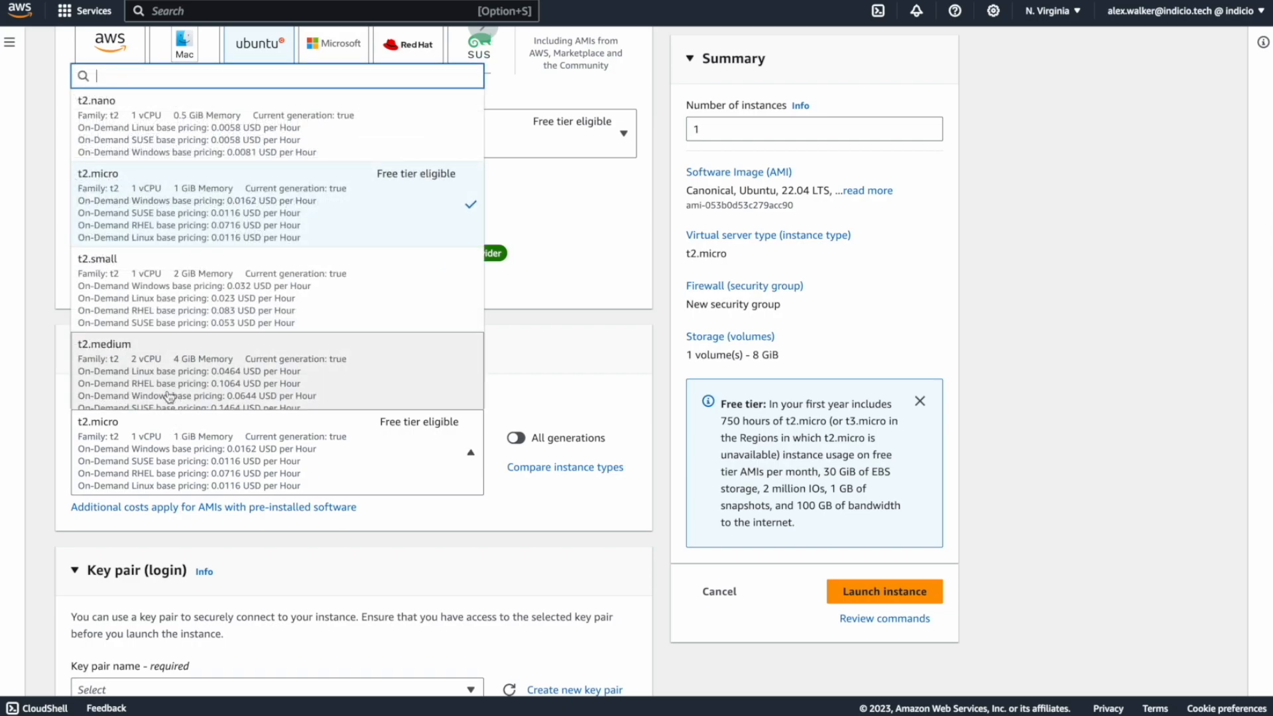
pyautogui.write('t3a')
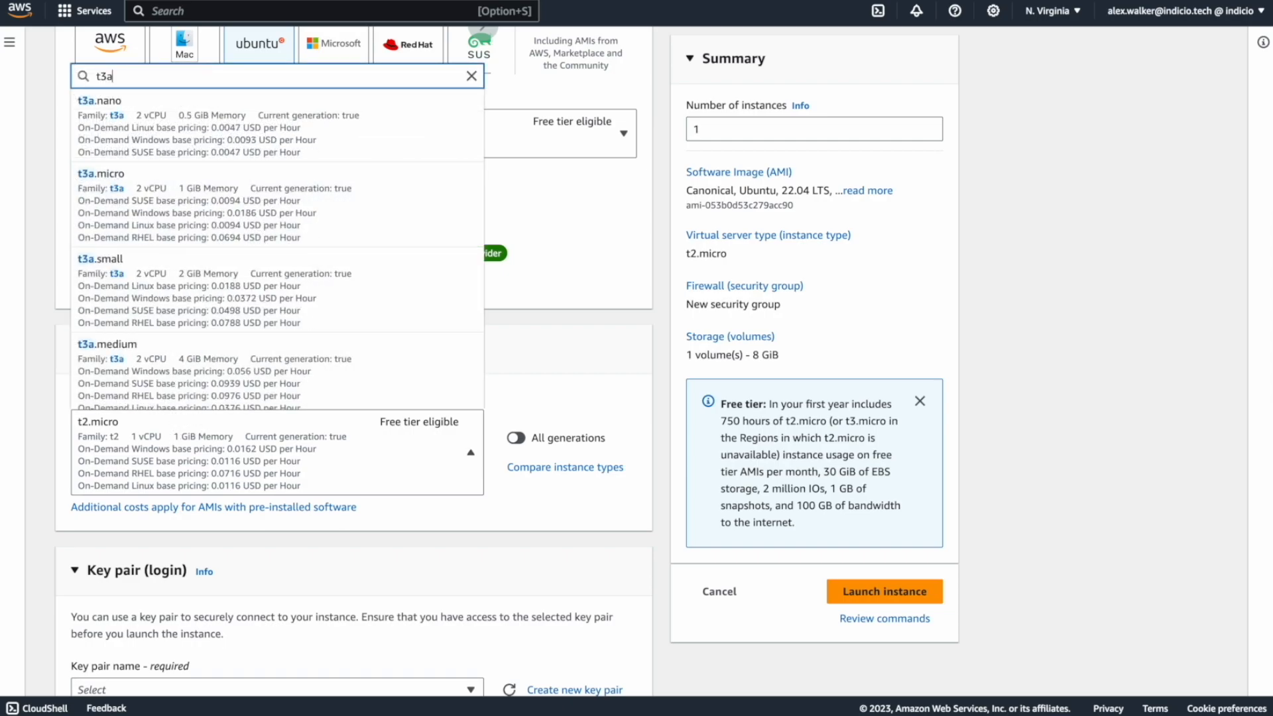
pyautogui.write('.small')
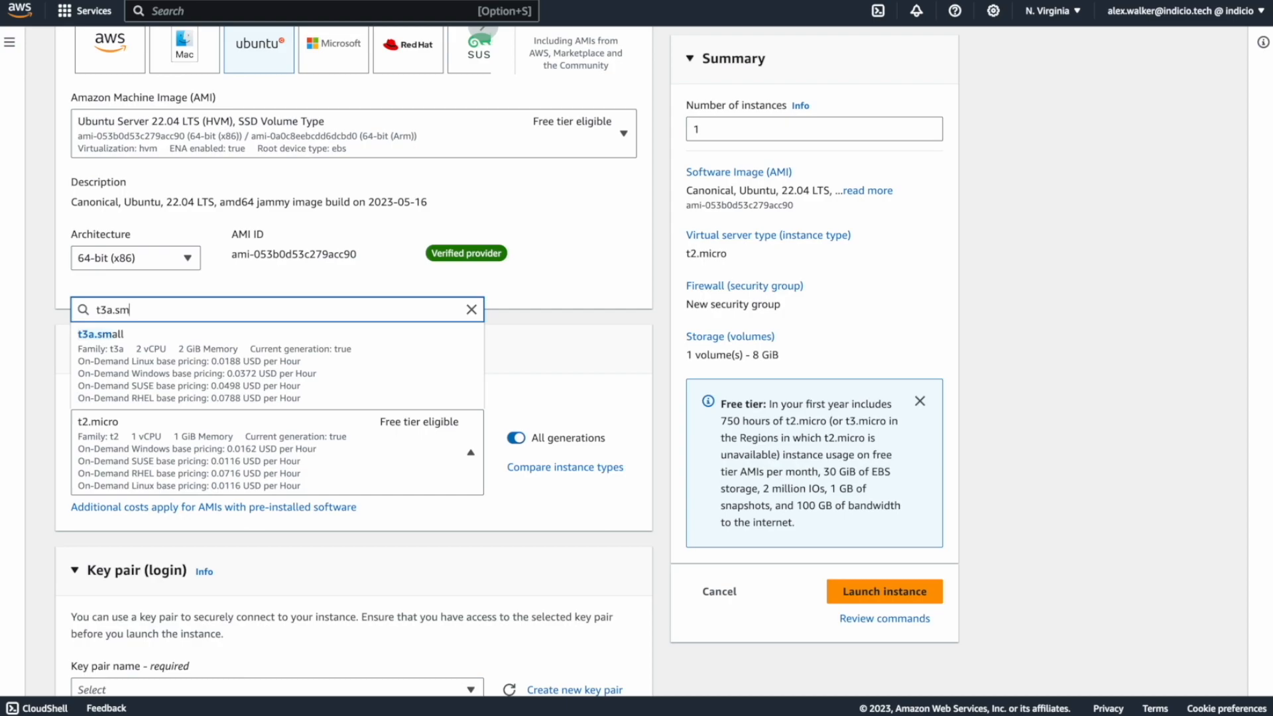
pyautogui.click(159, 373)
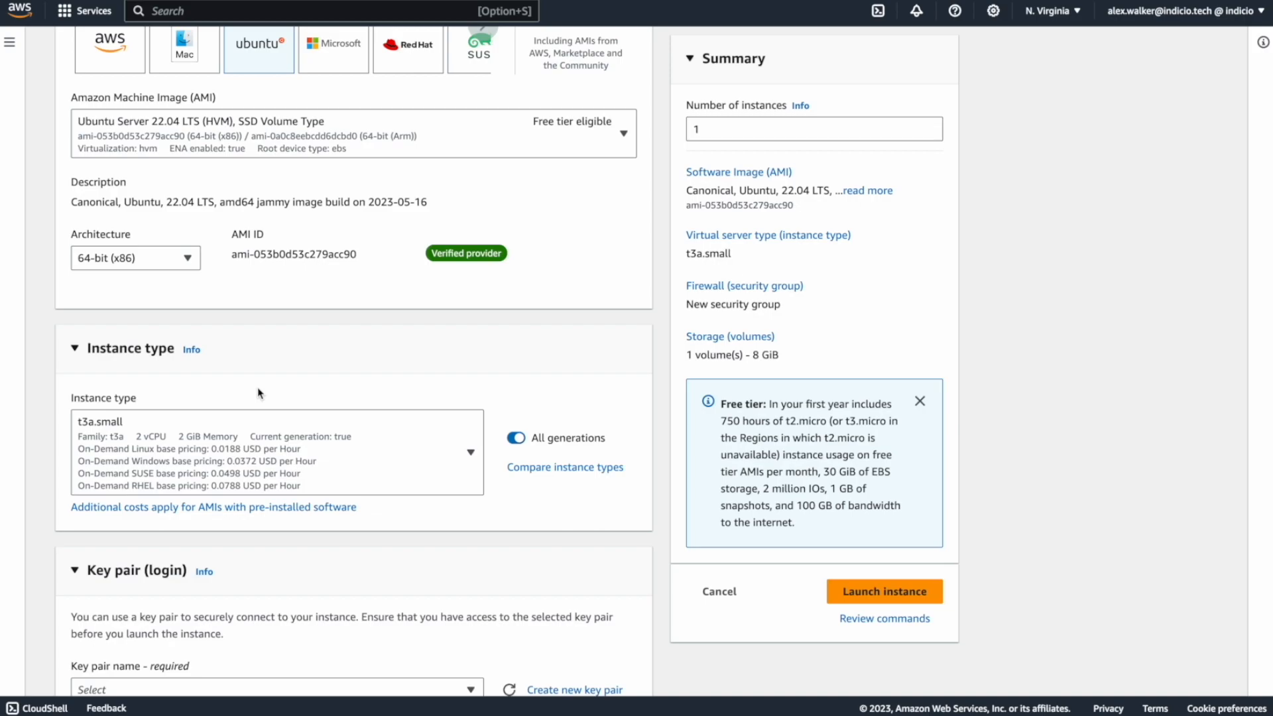
# - Set the root EBS volume's size to 64 GiB in the storage settings
pyautogui.scroll(-1, 257, 393)
pyautogui.scroll(-2, 258, 392)
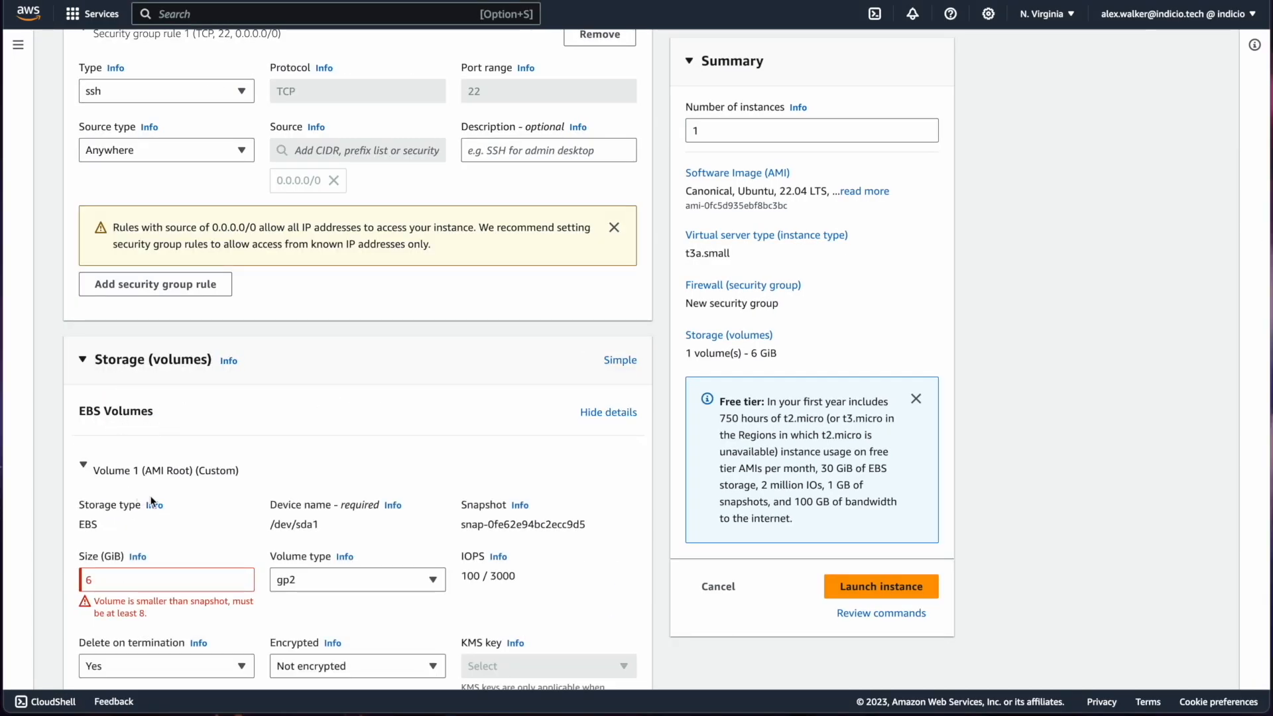
pyautogui.scroll(-2, 116, 439)
pyautogui.click(116, 439)
pyautogui.write('4')
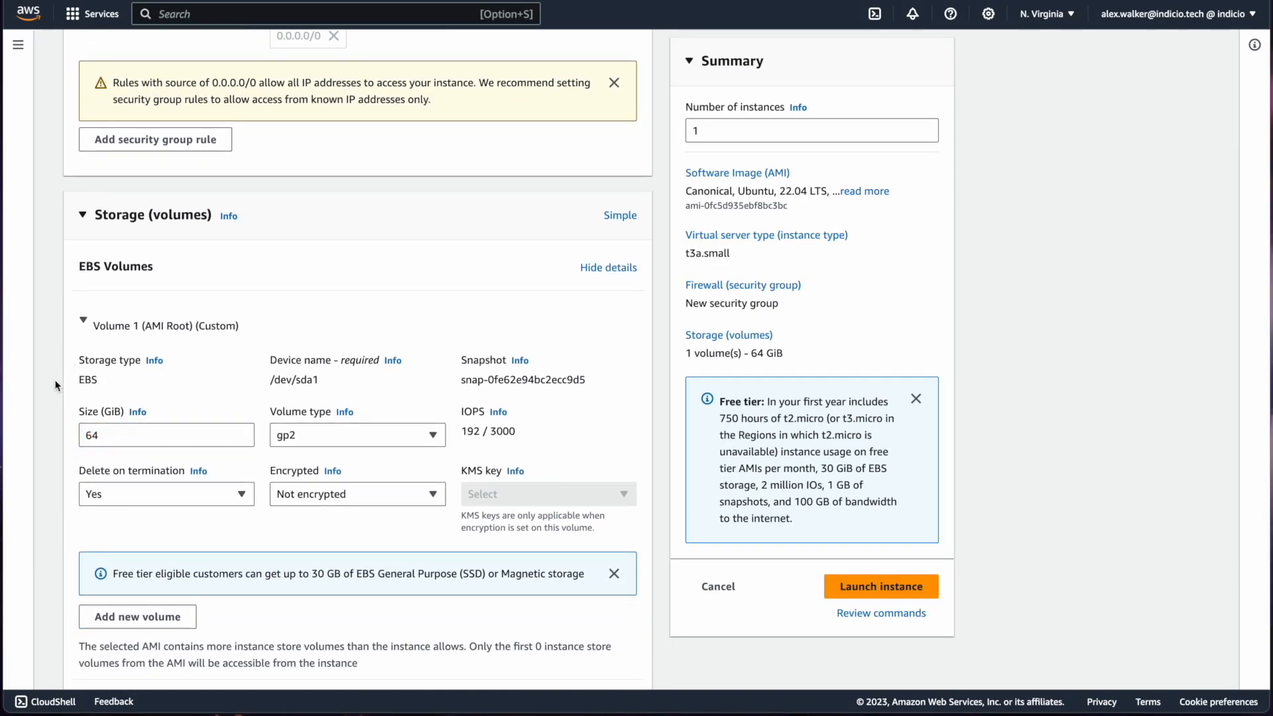
pyautogui.scroll(-2, 139, 331)
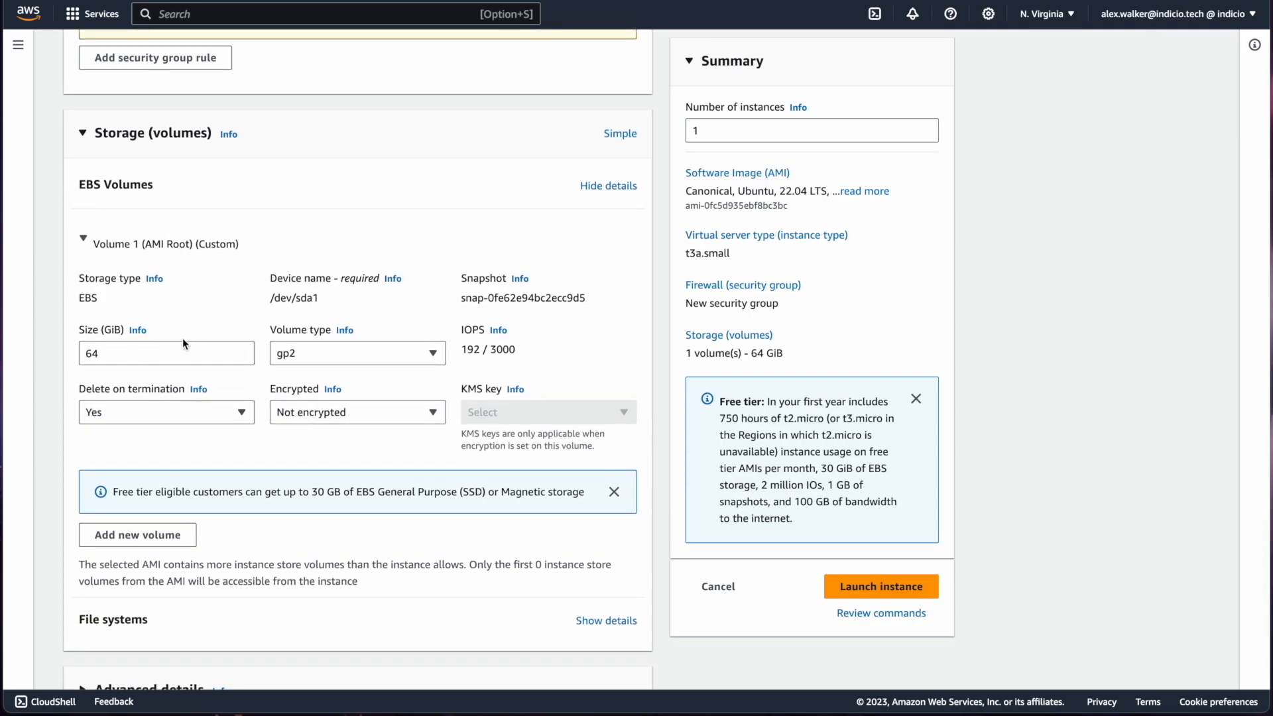
# - Set the root EBS volume's size to 8 GiB
pyautogui.click(139, 355)
pyautogui.press('BackSpace')
pyautogui.press('BackSpace')
pyautogui.write('8')
# - Create a new RSA key pair named performance-testing with a .pem private key file
pyautogui.scroll(15, 564, 441)
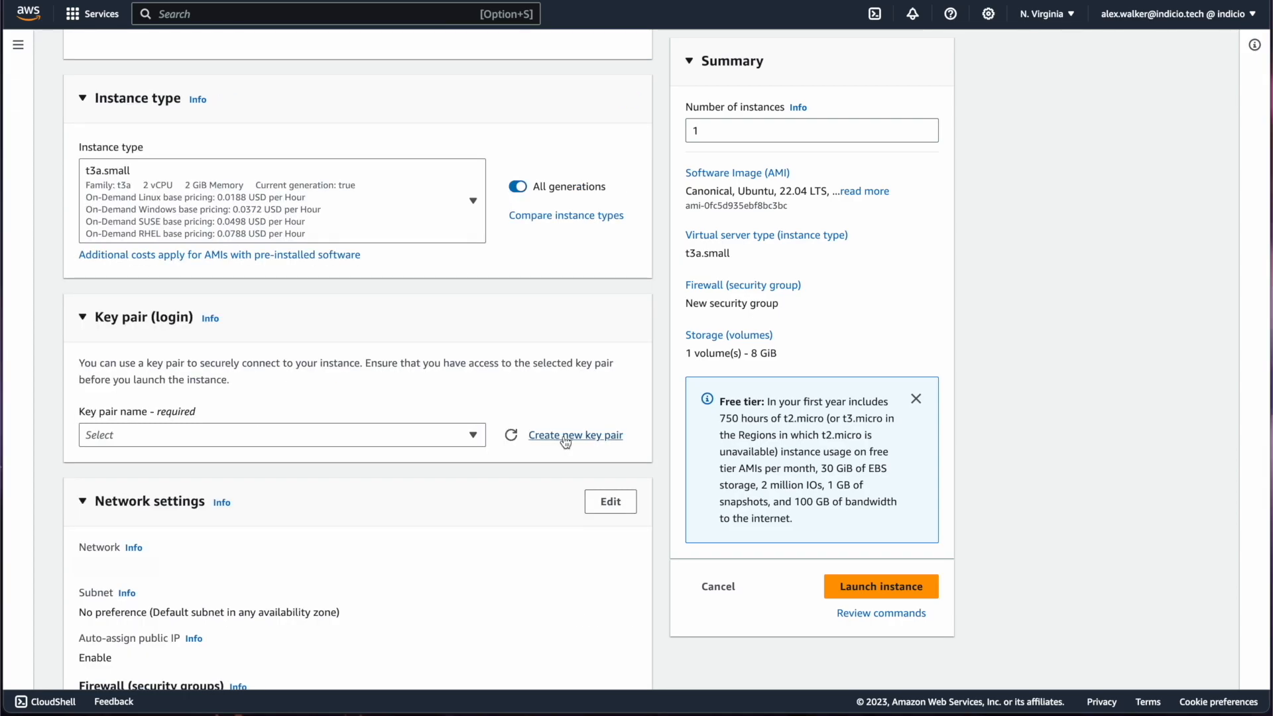
pyautogui.click(565, 437)
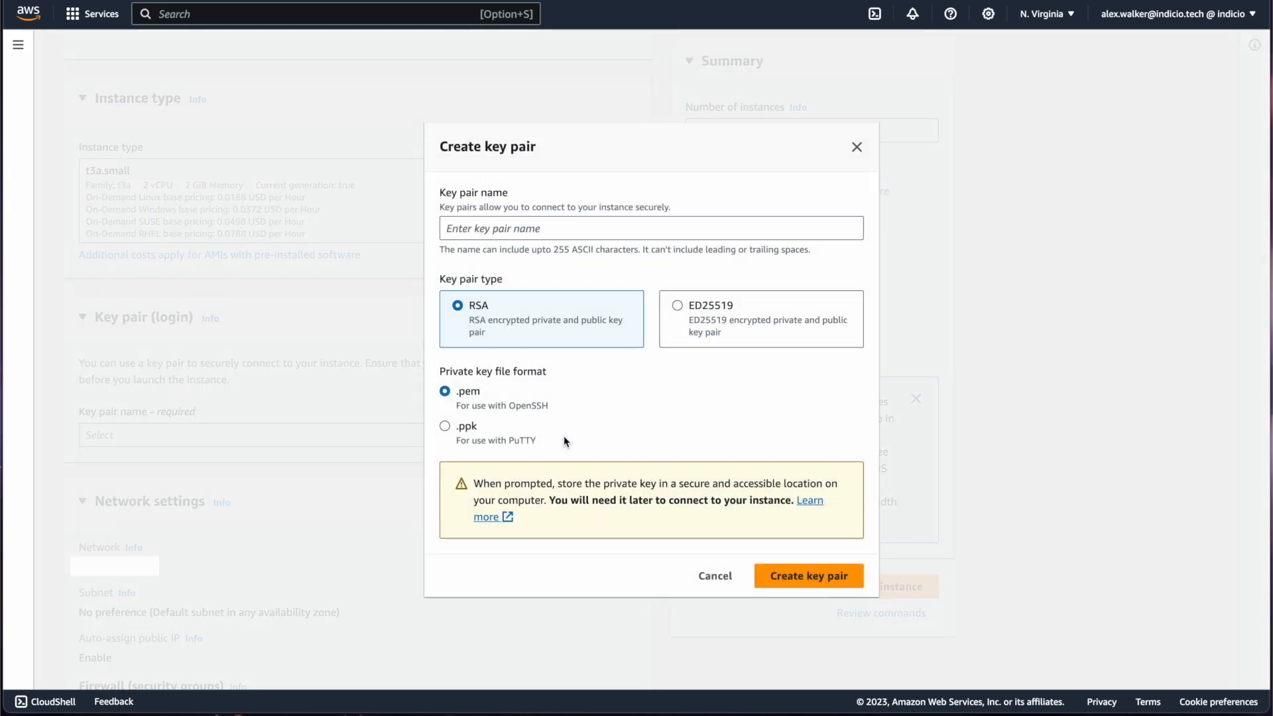
pyautogui.click(496, 232)
pyautogui.write('performance-')
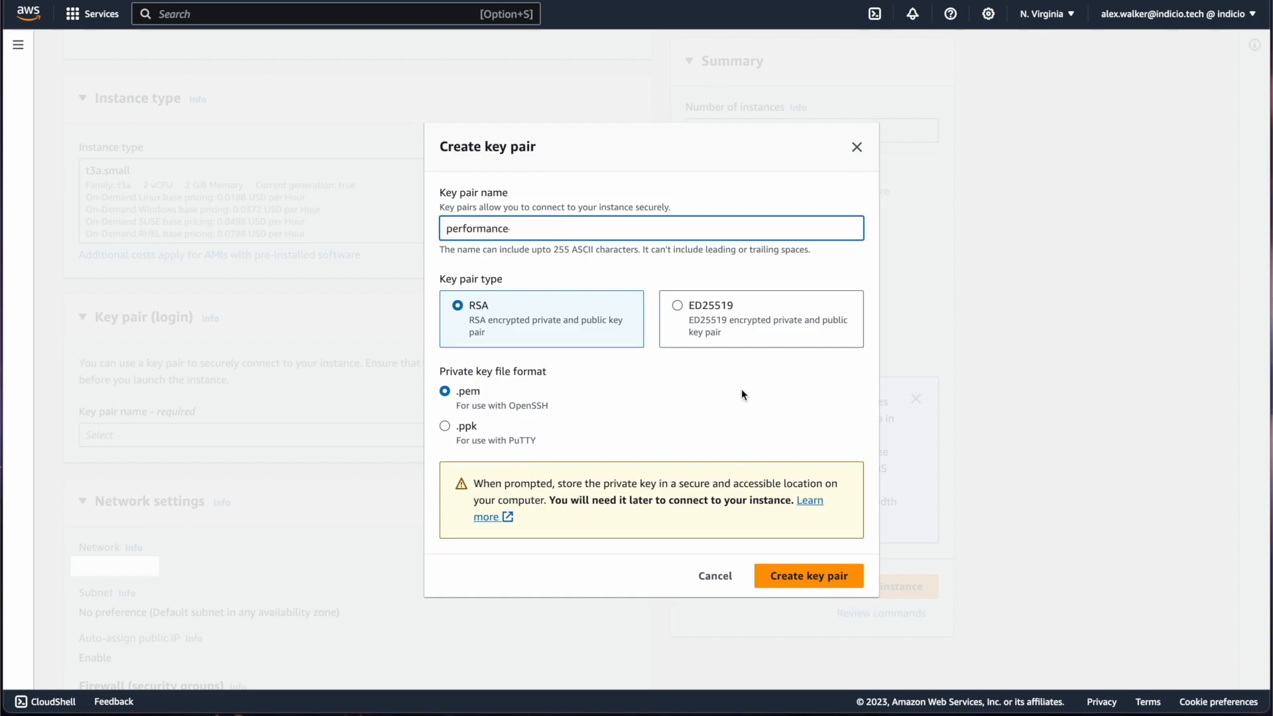
pyautogui.click(791, 578)
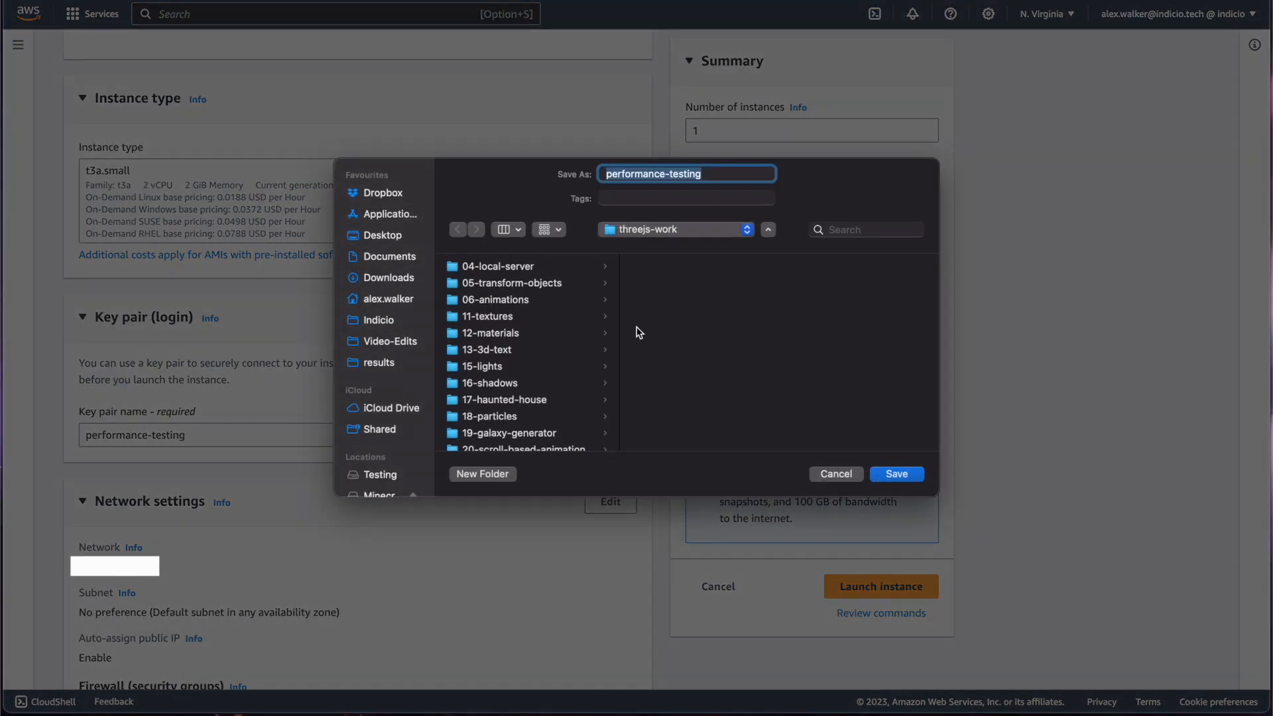
# - Save the performance-testing key file in the aws folder under Indicio's perf folder and select performance-testing as the instance's key pair
pyautogui.click(402, 300)
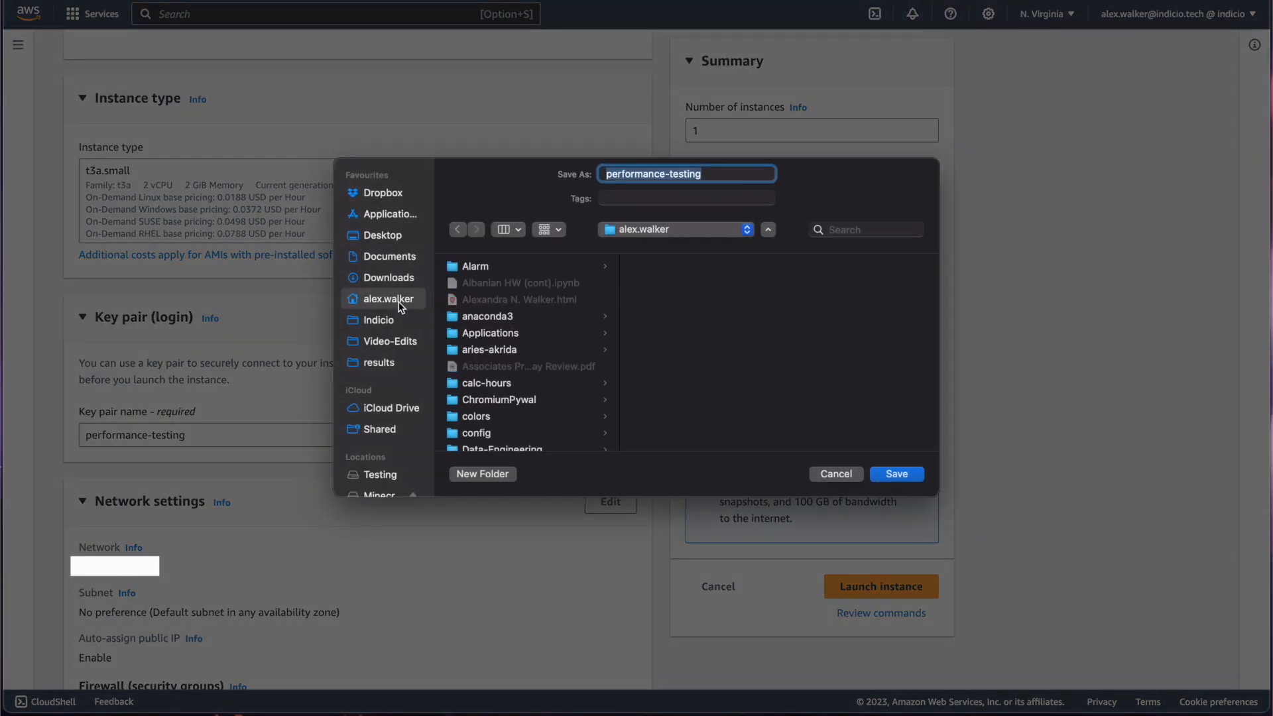
pyautogui.click(390, 322)
pyautogui.scroll(-3, 509, 361)
pyautogui.scroll(-10, 509, 361)
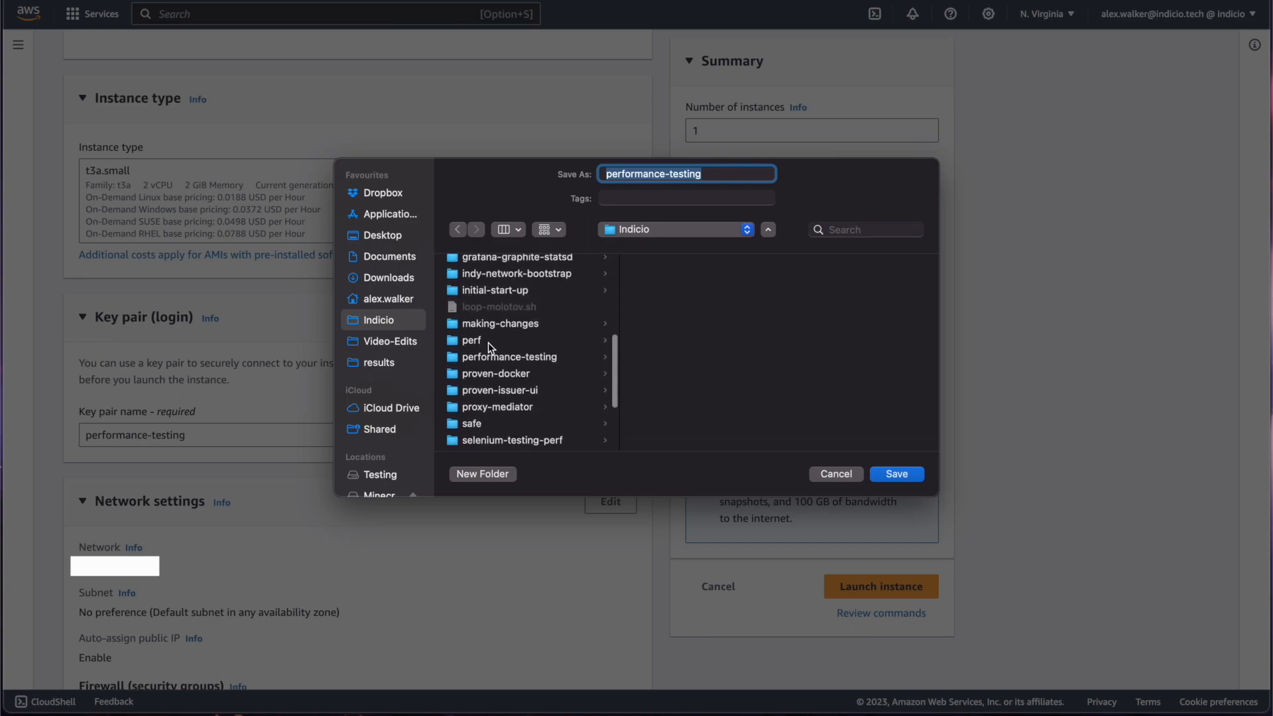
pyautogui.click(488, 340)
pyautogui.click(726, 303)
pyautogui.click(812, 304)
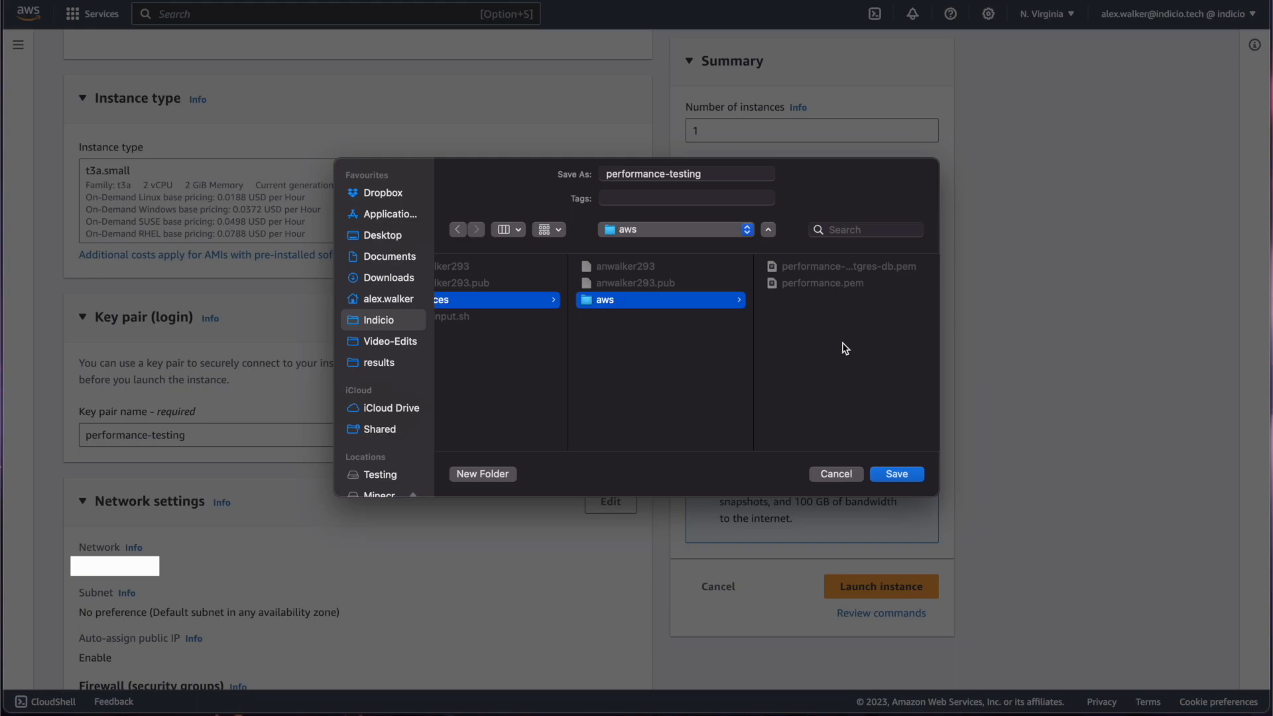
pyautogui.click(899, 476)
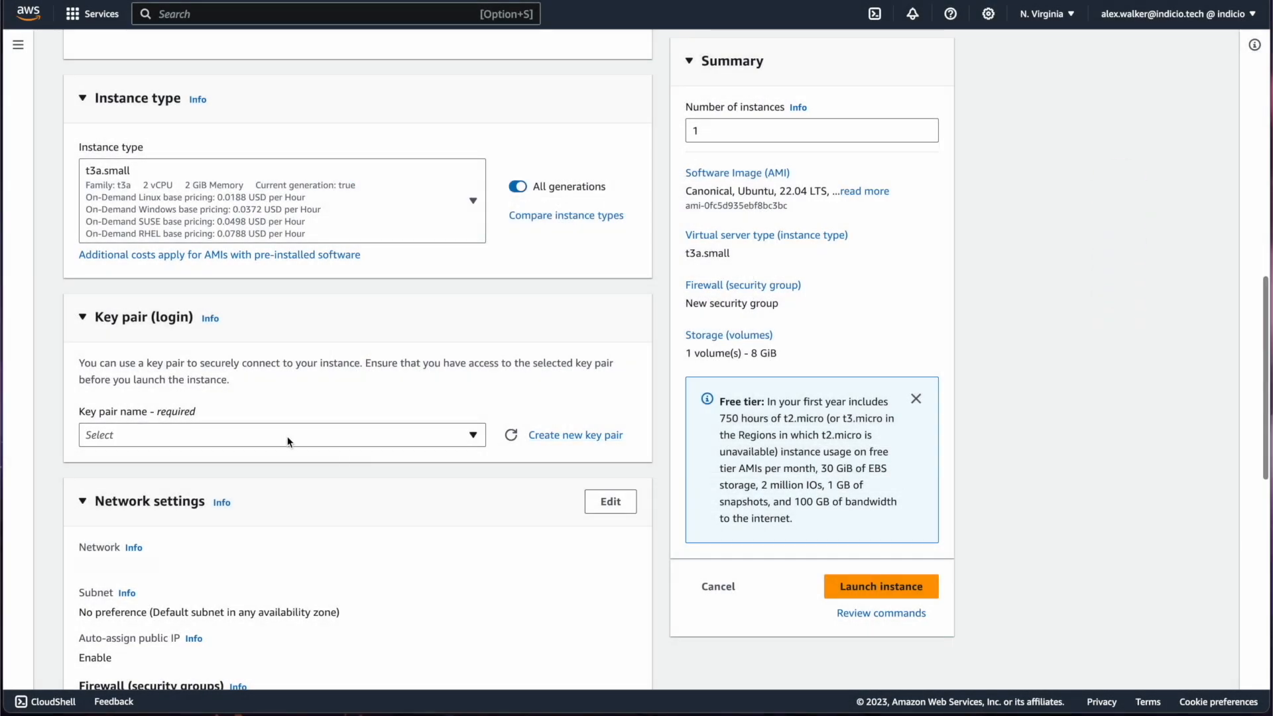
pyautogui.click(288, 435)
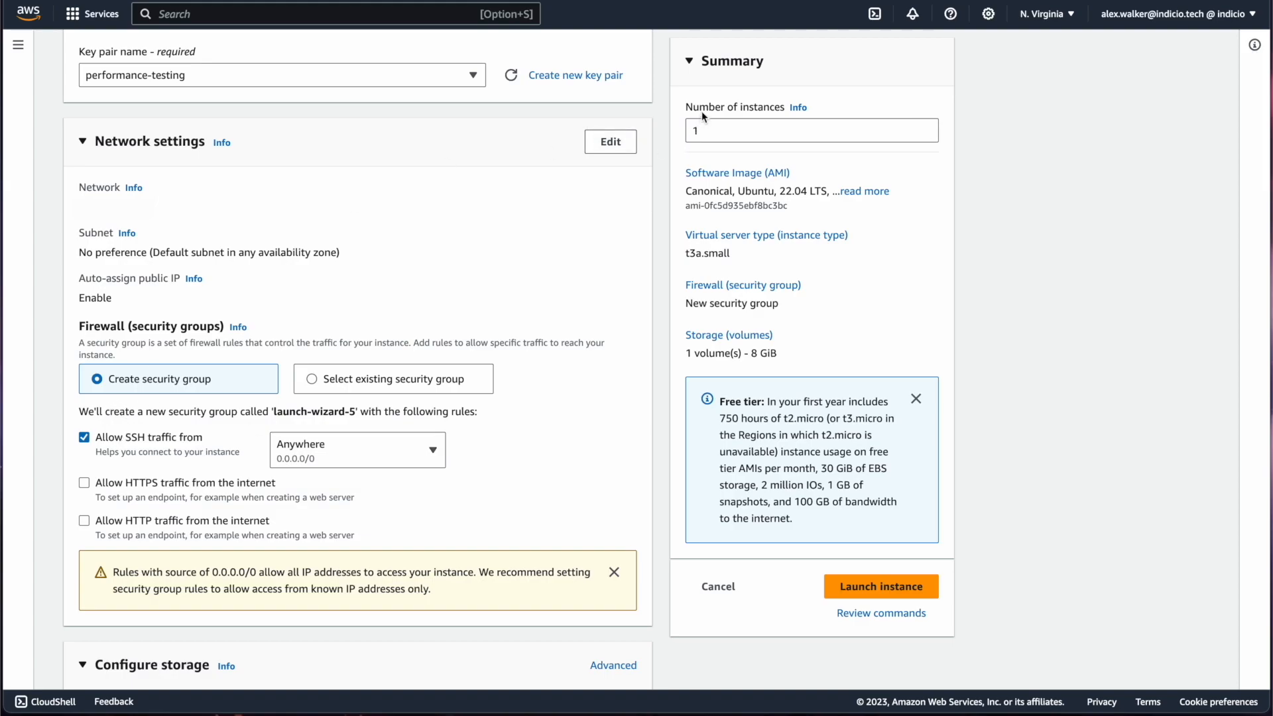
# - Edit the network settings and name the new security group performance-testing
pyautogui.click(610, 141)
pyautogui.scroll(-1, 74, 342)
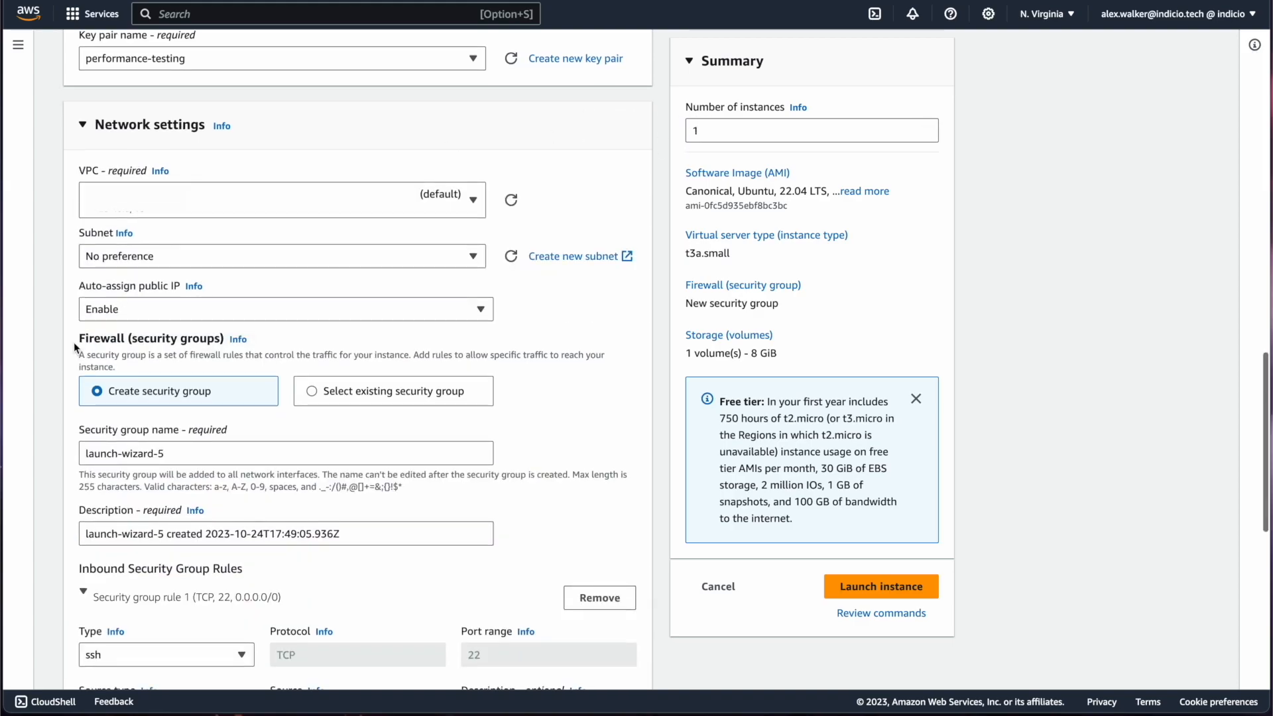
pyautogui.moveTo(182, 453); pyautogui.dragTo(81, 449)
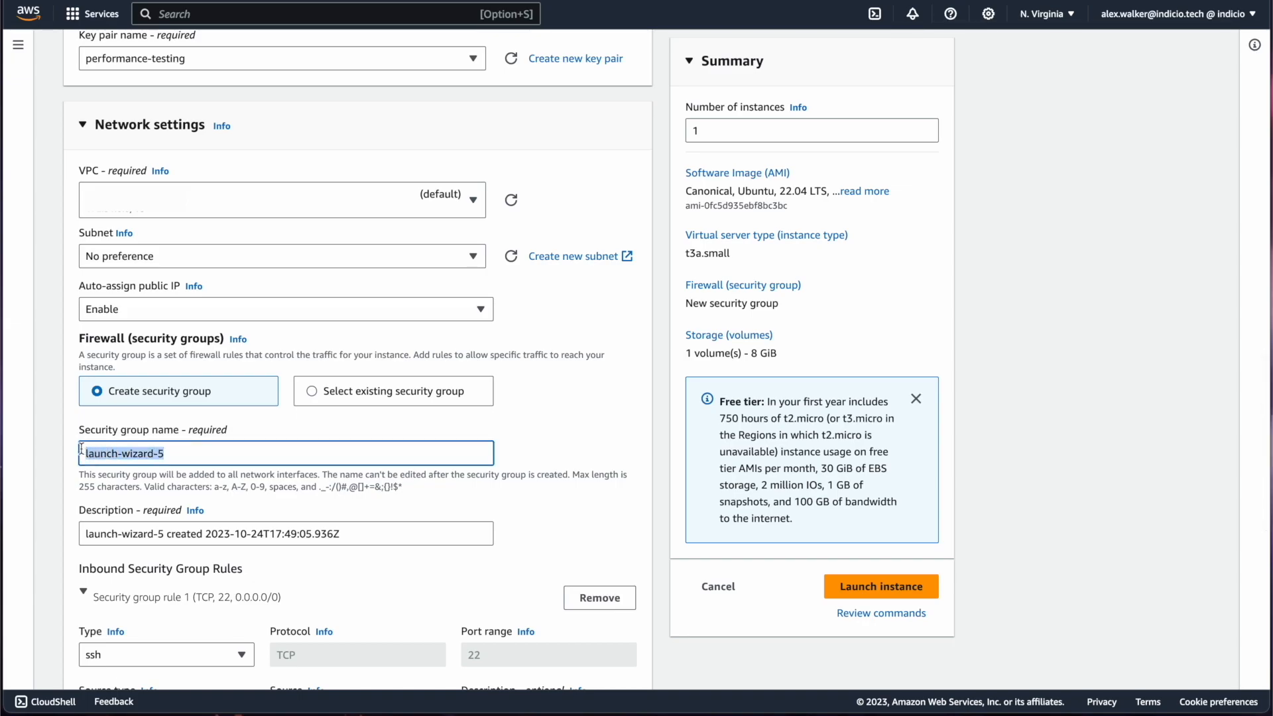
pyautogui.write('perf')
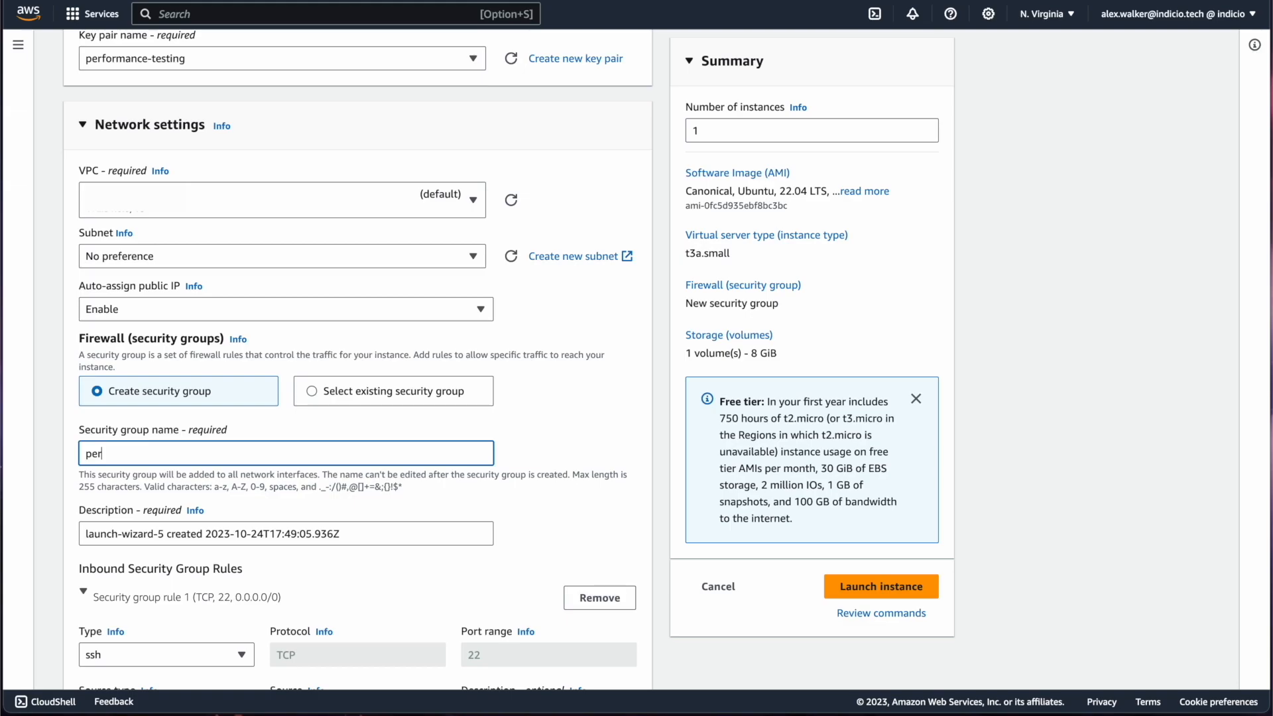
pyautogui.write('ormance-testing')
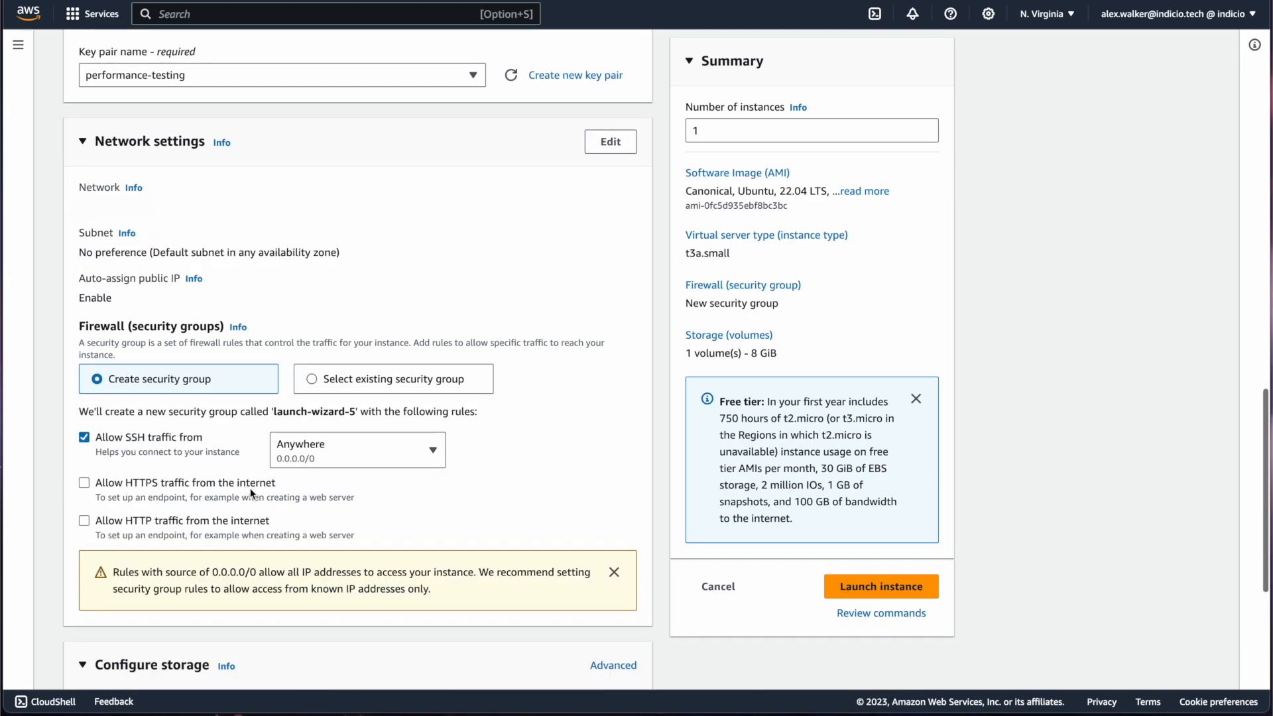
# - Switch the firewall to an existing security group and browse the available common security groups
pyautogui.click(354, 381)
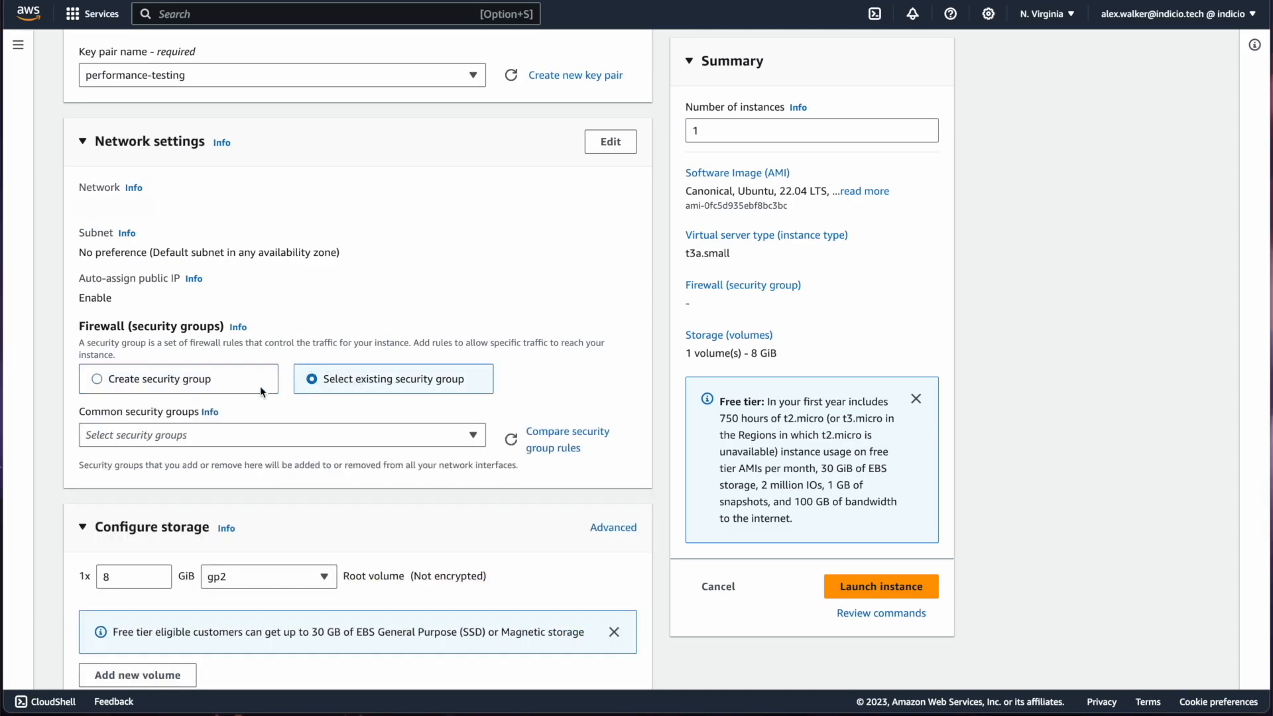
pyautogui.click(241, 437)
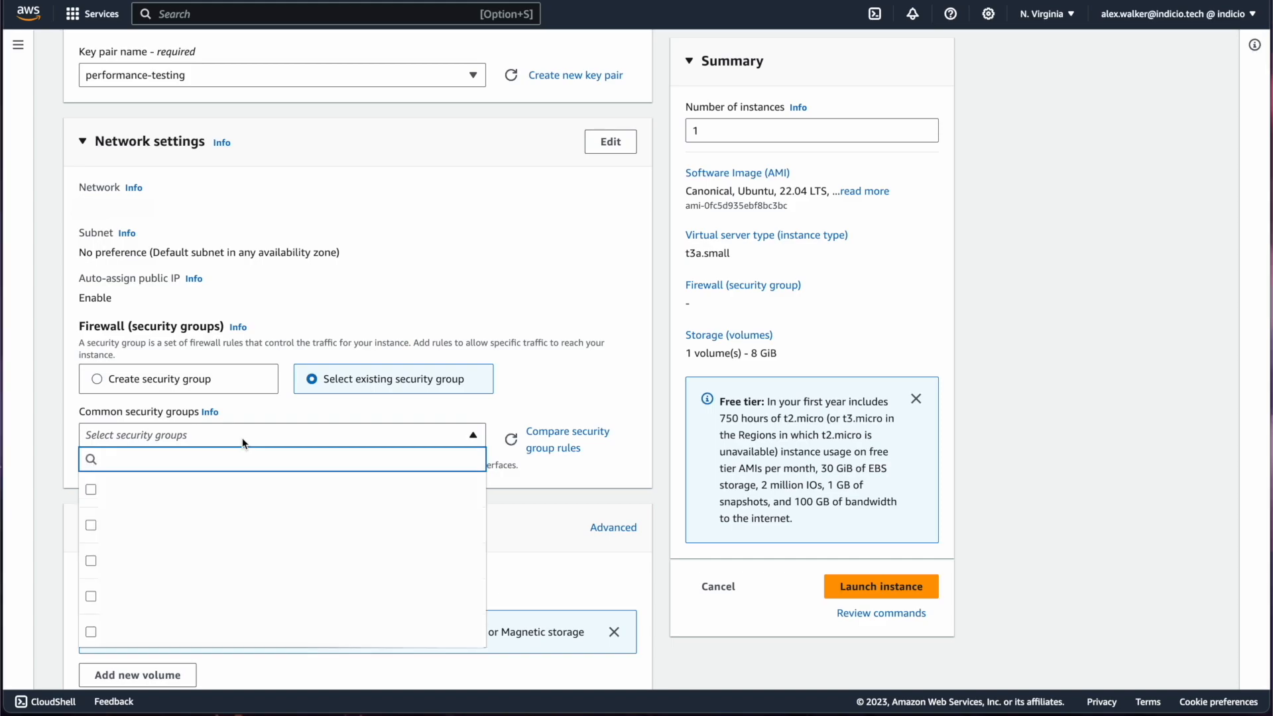
pyautogui.press('Down')
pyautogui.press('Down')
pyautogui.press('Down')
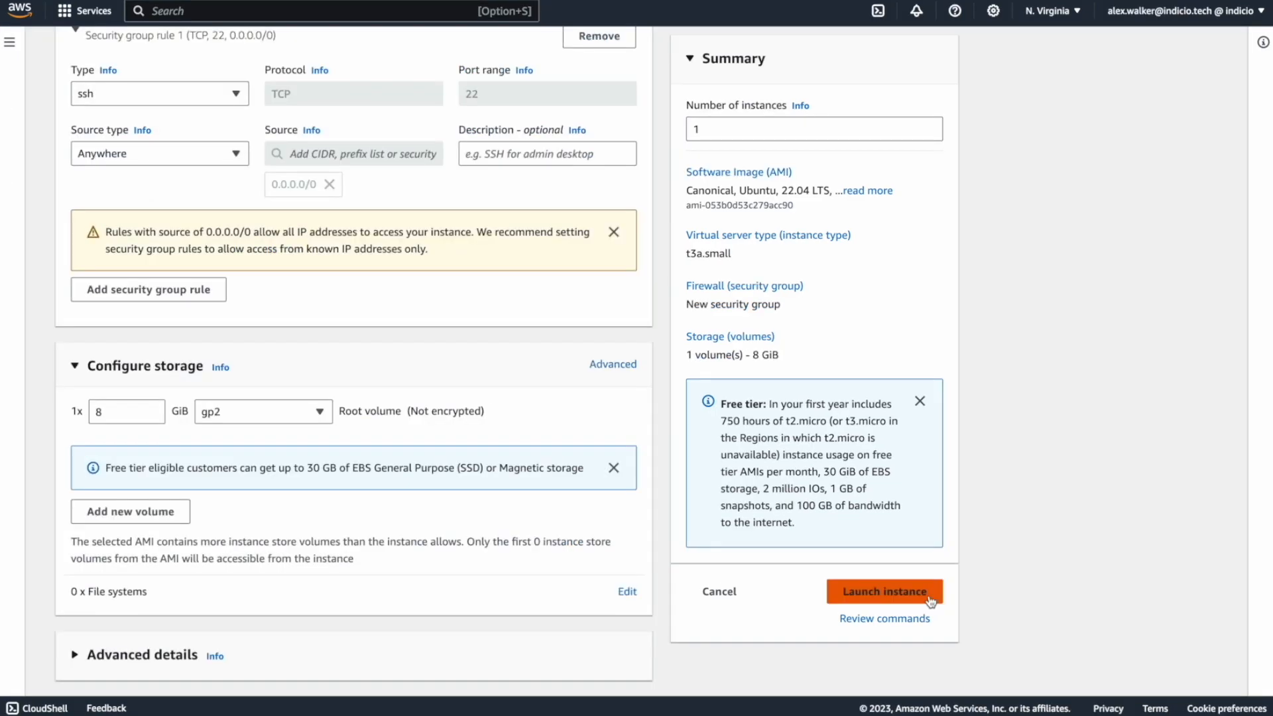
# - Launch the configured instance with its new security group
pyautogui.click(930, 600)
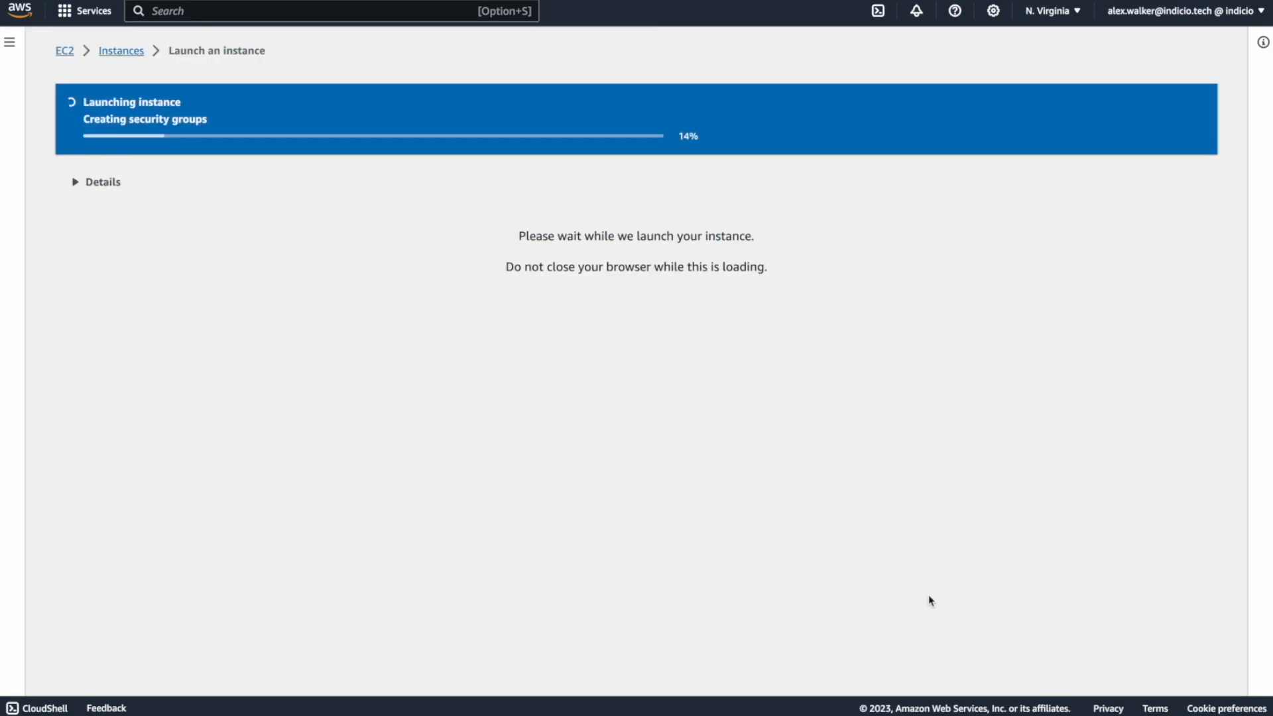